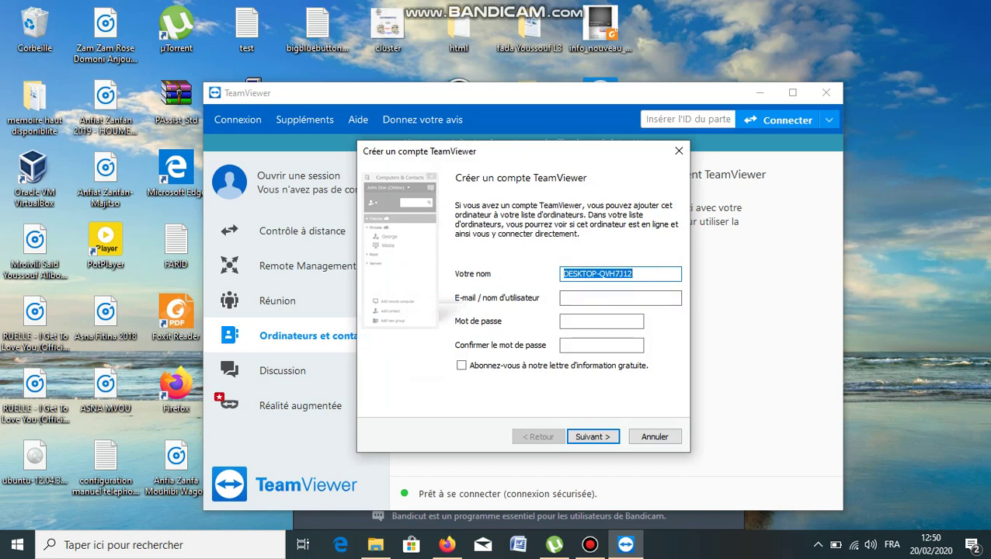
Erase the prefilled DESKTOP computer name from the Votre nom field.
{"action": "key", "text": "BackSpace"}
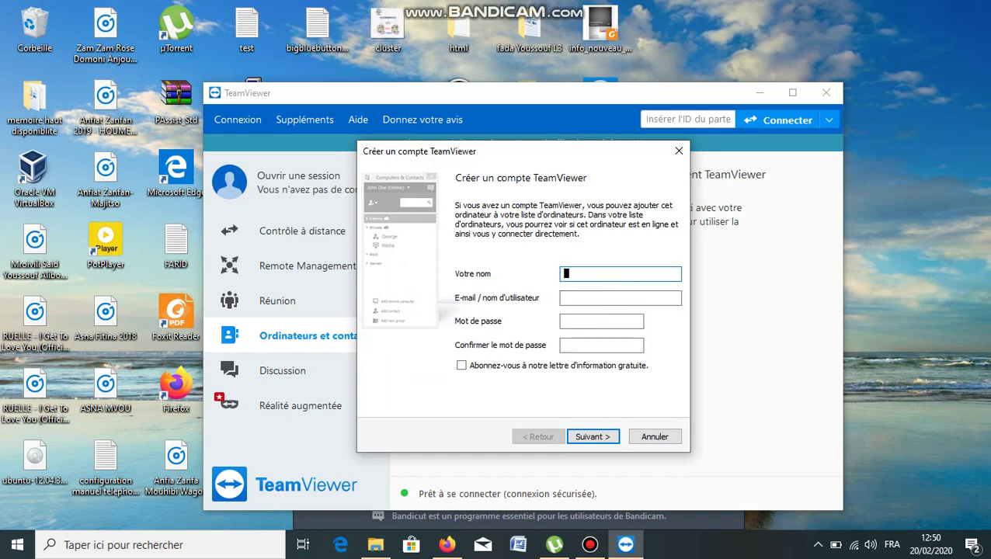
Enter the account holder's name and e-mail, plus a 5-character password twice, and submit the form.
{"action": "left_click", "coordinate": [567, 297]}
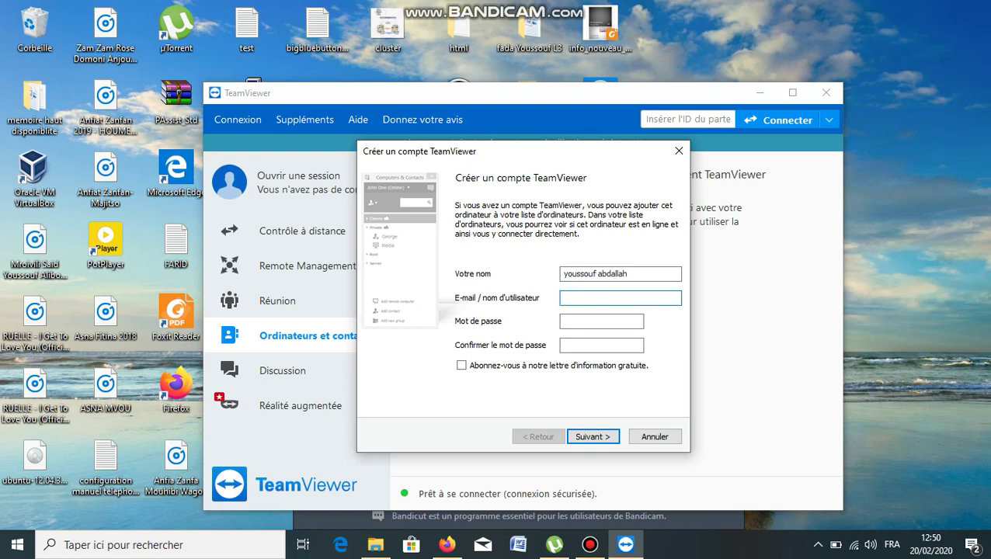
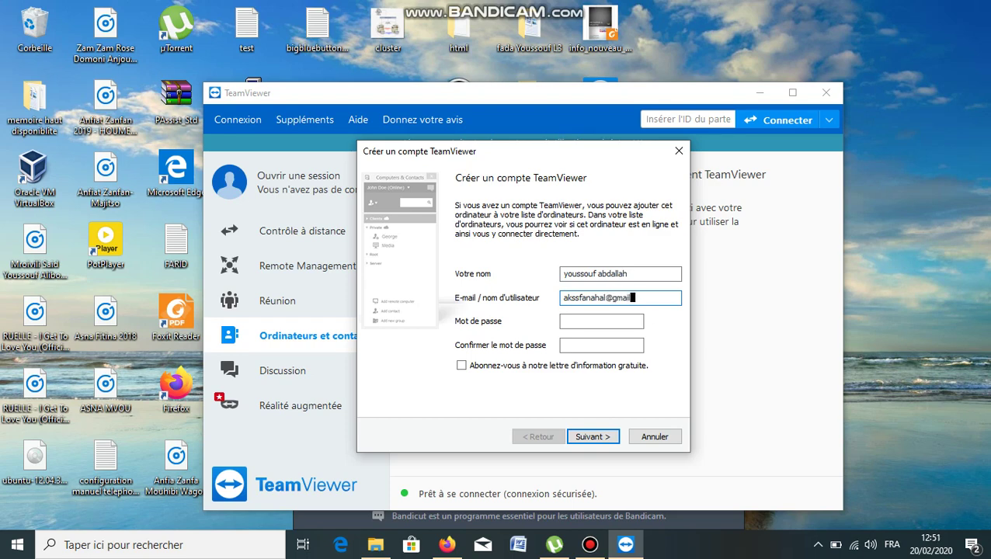
{"action": "left_click", "coordinate": [601, 321]}
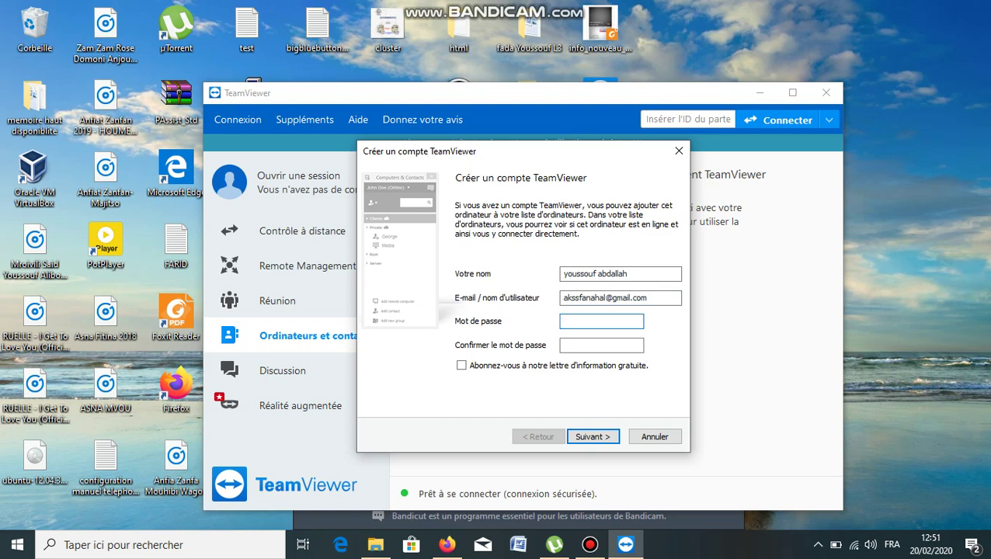
{"action": "type", "text": "•••••"}
{"action": "left_click", "coordinate": [601, 345]}
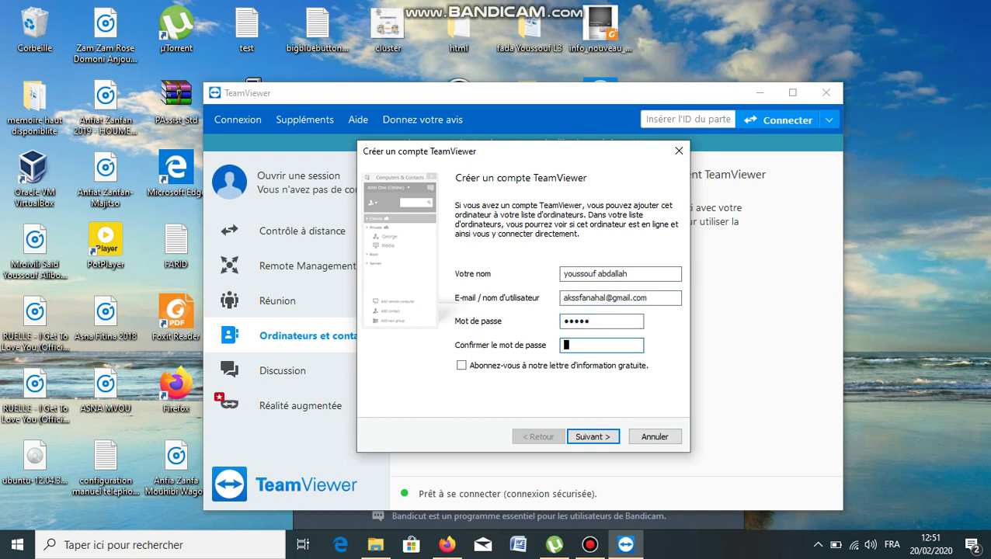
{"action": "type", "text": "*****"}
{"action": "key", "text": "Return"}
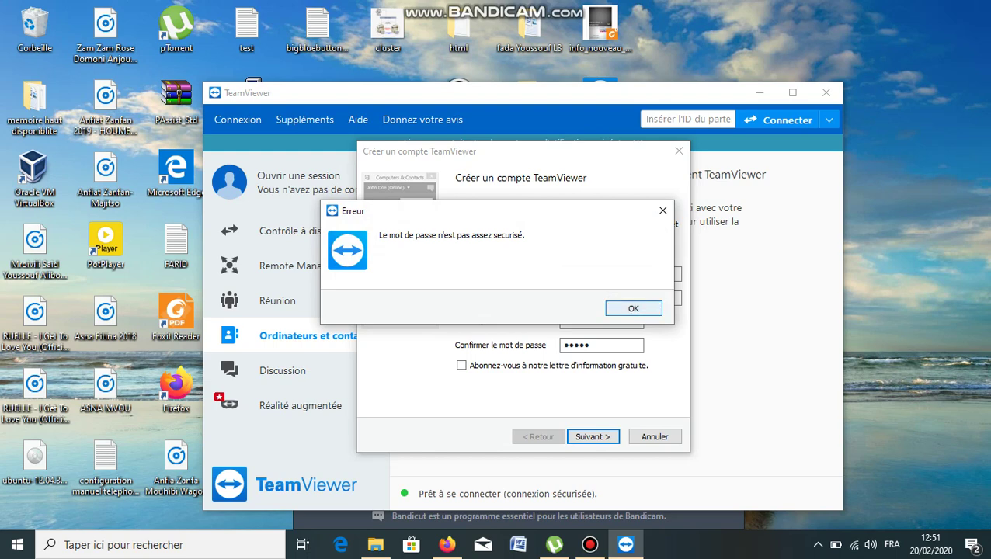
Dismiss the error, retype a 15-character password in both fields, and submit to reach Fin de l'assistant.
{"action": "key", "text": "Return"}
{"action": "left_click", "coordinate": [601, 321]}
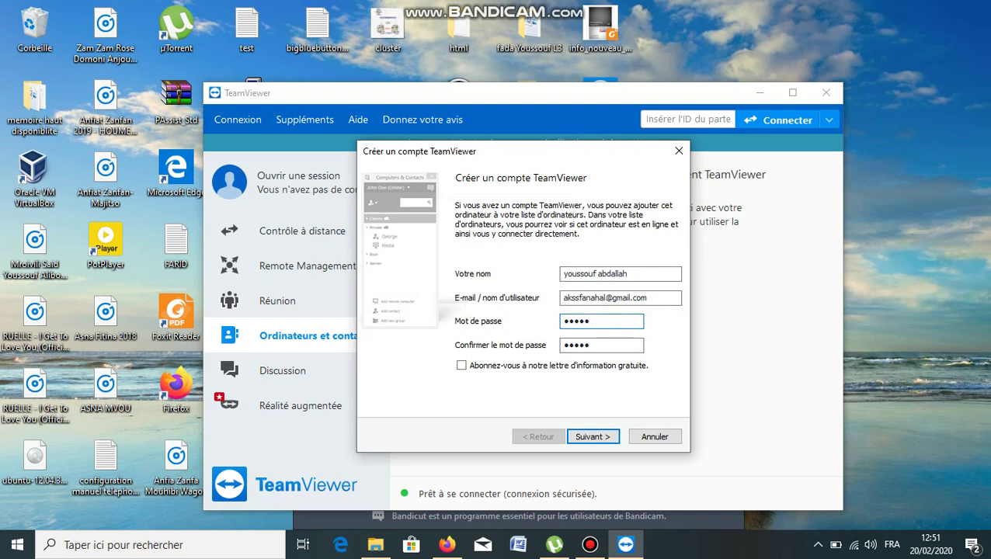
{"action": "type", "text": "*"}
{"action": "key", "text": "BackSpace"}
{"action": "key", "text": "BackSpace"}
{"action": "key", "text": "BackSpace"}
{"action": "key", "text": "BackSpace"}
{"action": "key", "text": "BackSpace"}
{"action": "key", "text": "BackSpace"}
{"action": "type", "text": "aaaaaaaaaaaaaaa"}
{"action": "left_click", "coordinate": [591, 344]}
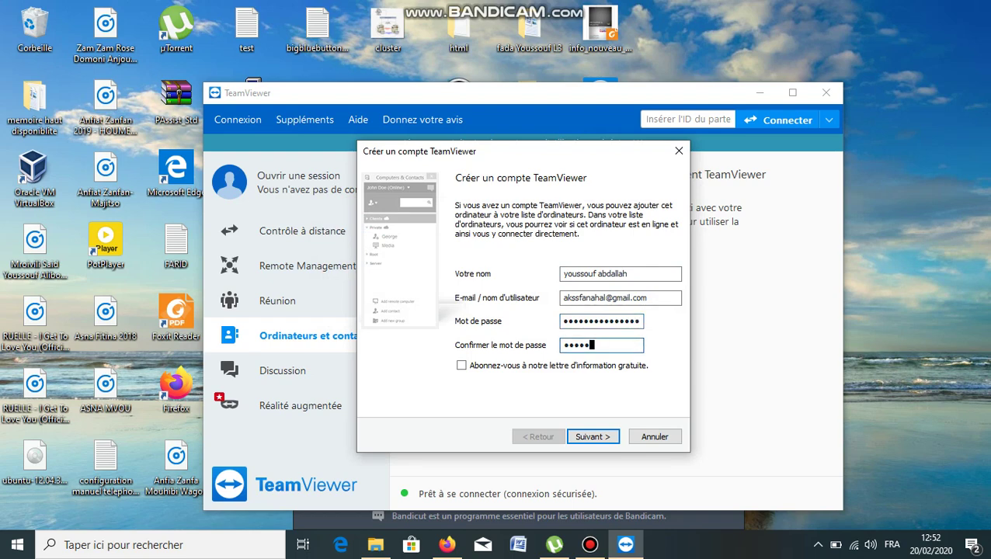
{"action": "key", "text": "BackSpace"}
{"action": "key", "text": "BackSpace"}
{"action": "key", "text": "BackSpace"}
{"action": "key", "text": "BackSpace"}
{"action": "key", "text": "BackSpace"}
{"action": "type", "text": "•••••••••••••••"}
{"action": "key", "text": "Return"}
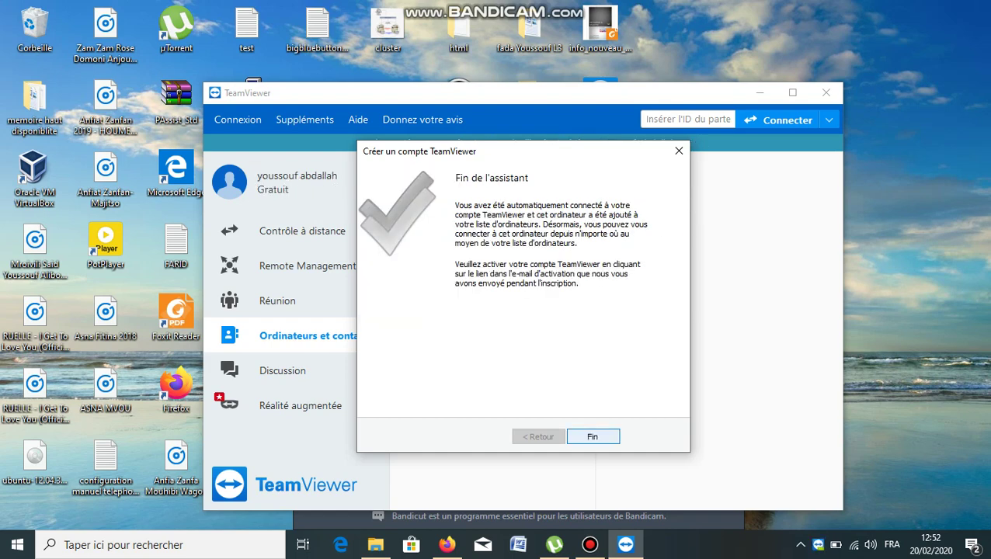
Close the wizard with Fin to show Mes ordinateurs listing DESKTOP-QVH7J12.
{"action": "key", "text": "Return"}
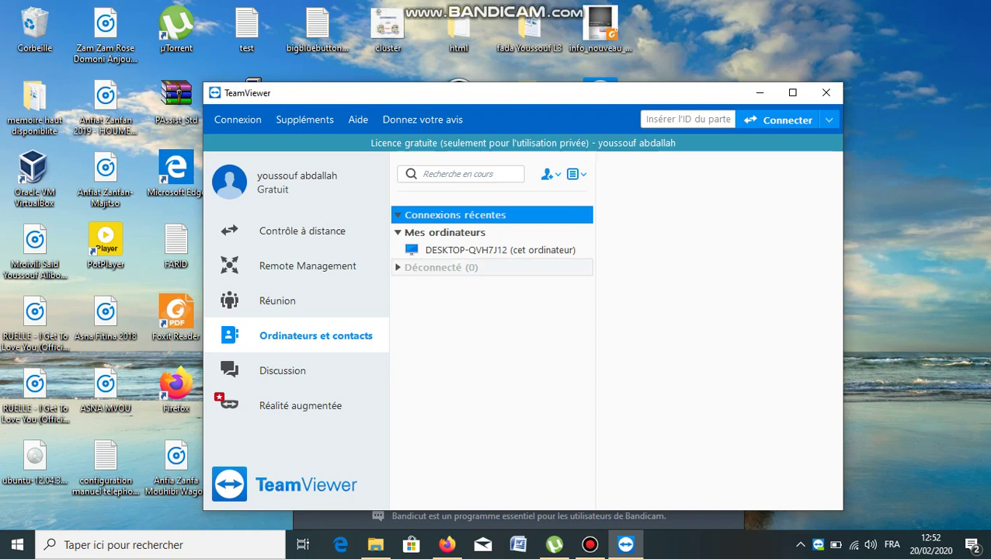
Toggle the Déconnecté group, then switch to the Contrôle à distance page showing this computer's ID.
{"action": "left_click", "coordinate": [398, 267]}
{"action": "left_click", "coordinate": [398, 267]}
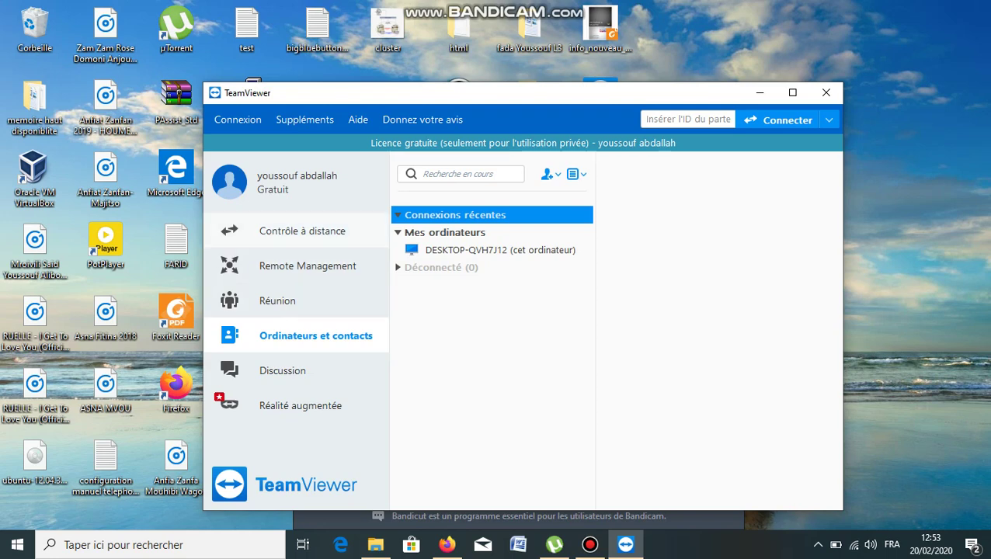
{"action": "left_click", "coordinate": [302, 231]}
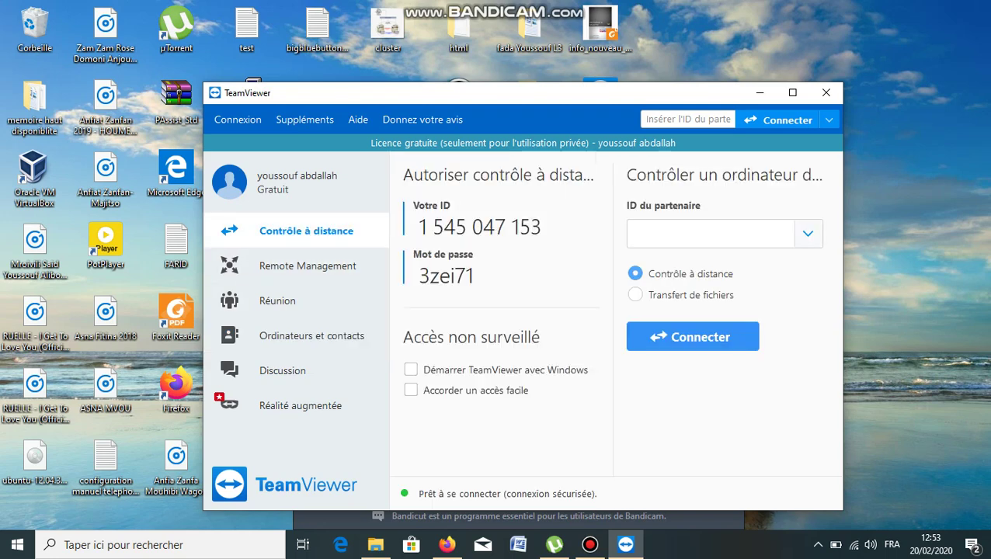
{"action": "left_click", "coordinate": [711, 233]}
{"action": "key", "text": "Down"}
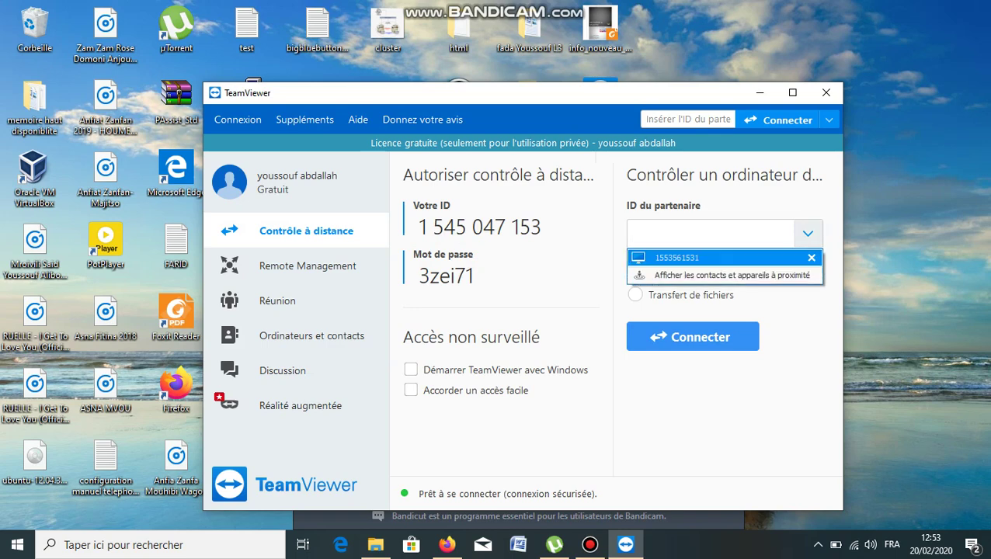
{"action": "key", "text": "Return"}
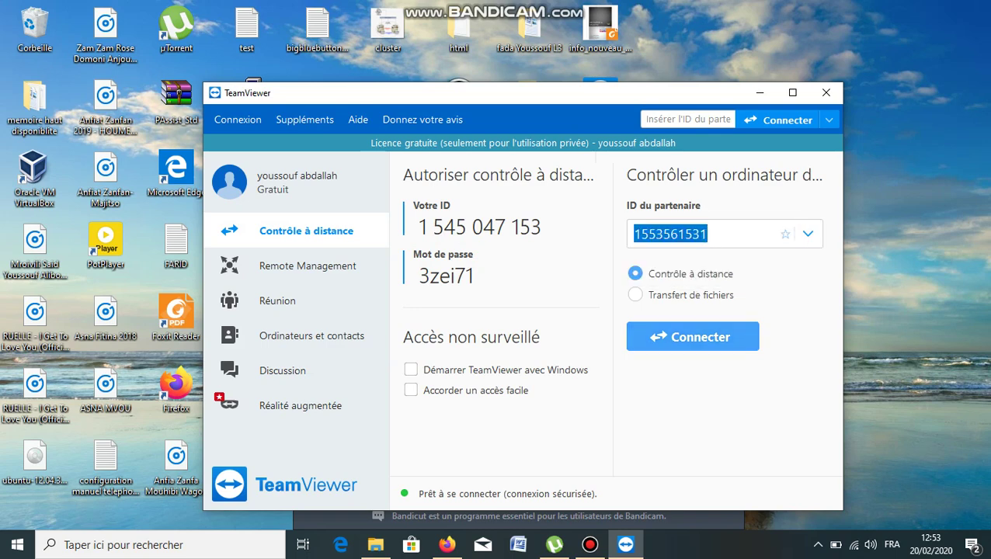
{"action": "left_click", "coordinate": [808, 234]}
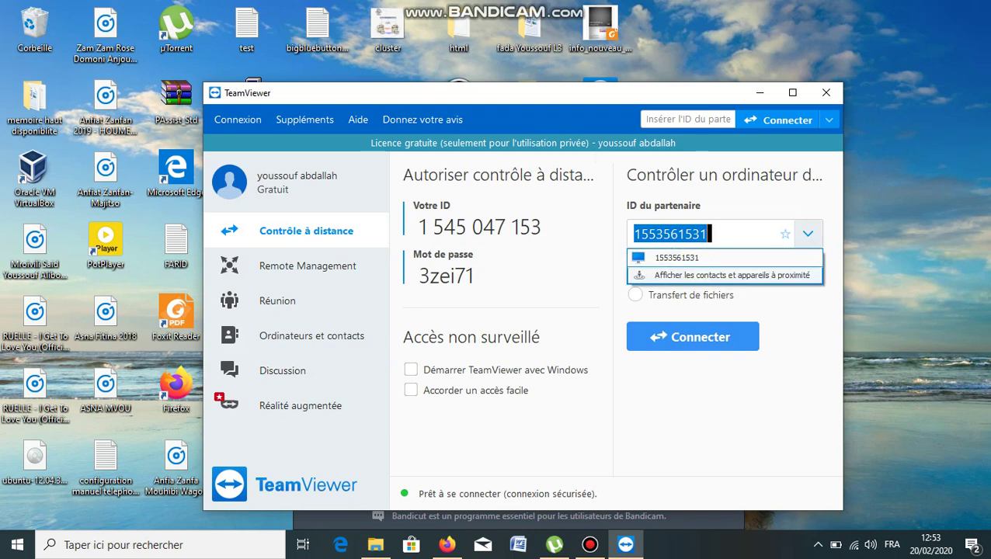
{"action": "left_click", "coordinate": [808, 276]}
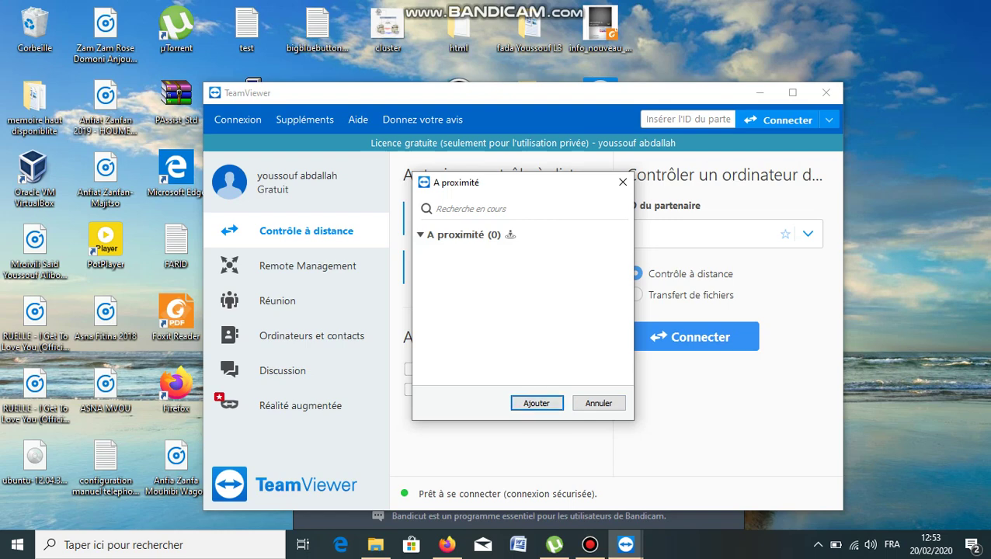
{"action": "key", "text": "Escape"}
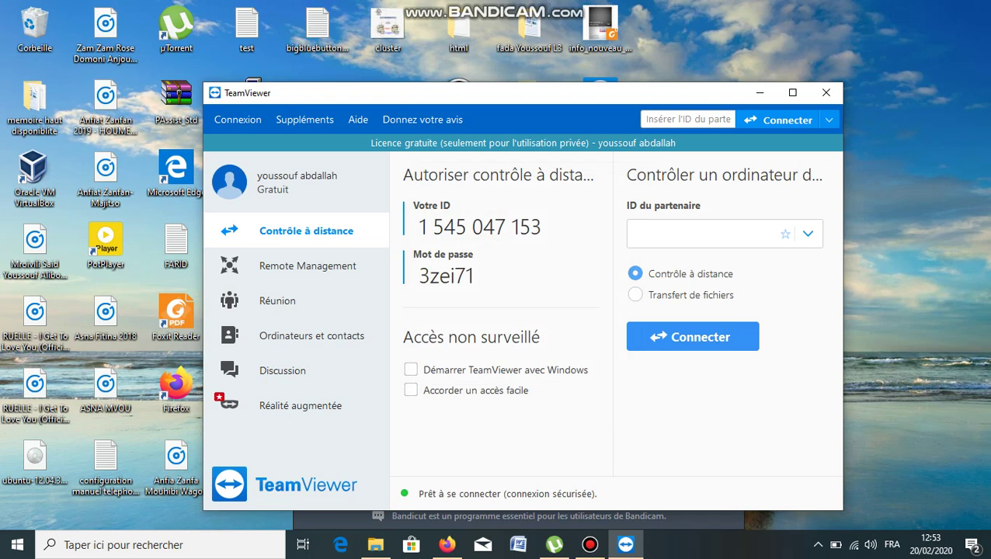
{"action": "mouse_move", "coordinate": [590, 545]}
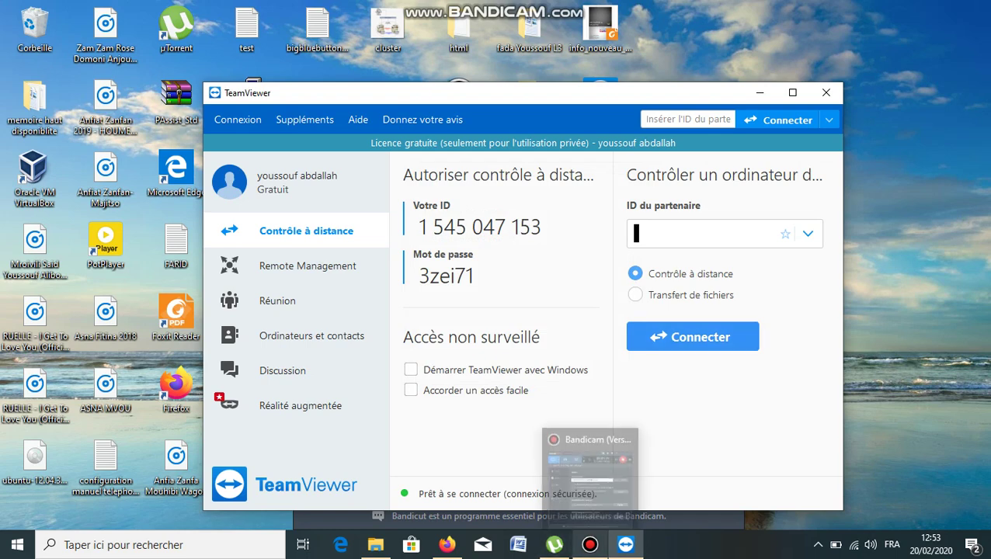
Raise the Bandicam recorder window, then switch back to TeamViewer.
{"action": "left_click", "coordinate": [592, 464]}
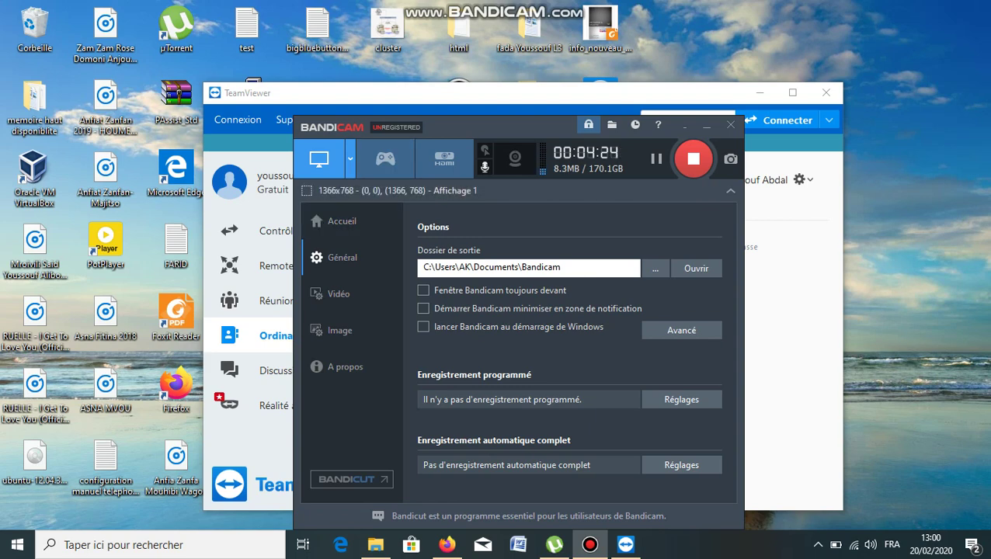
{"action": "key", "text": "alt+Tab"}
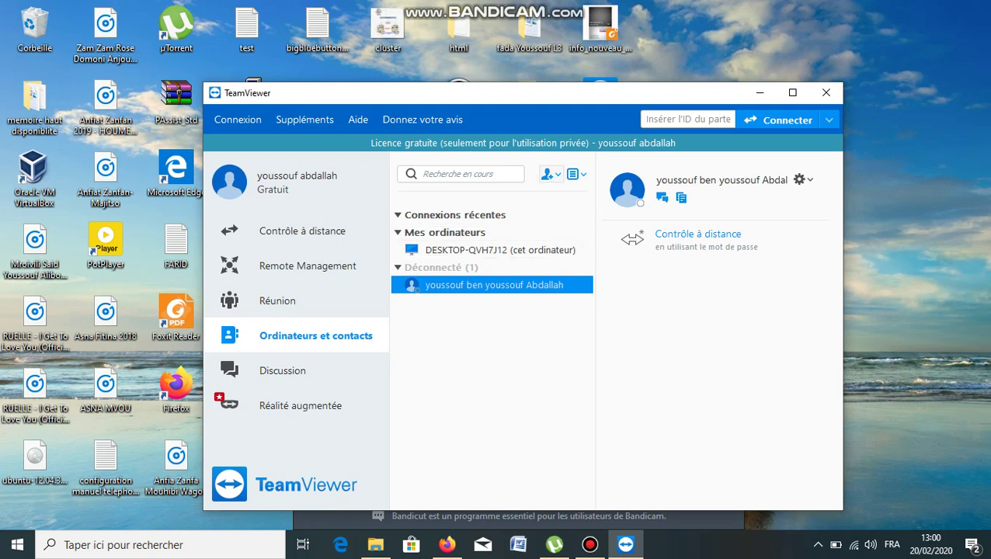
Start adding a contact but cancel Propriétés, then open a chat with the disconnected contact.
{"action": "left_click", "coordinate": [551, 174]}
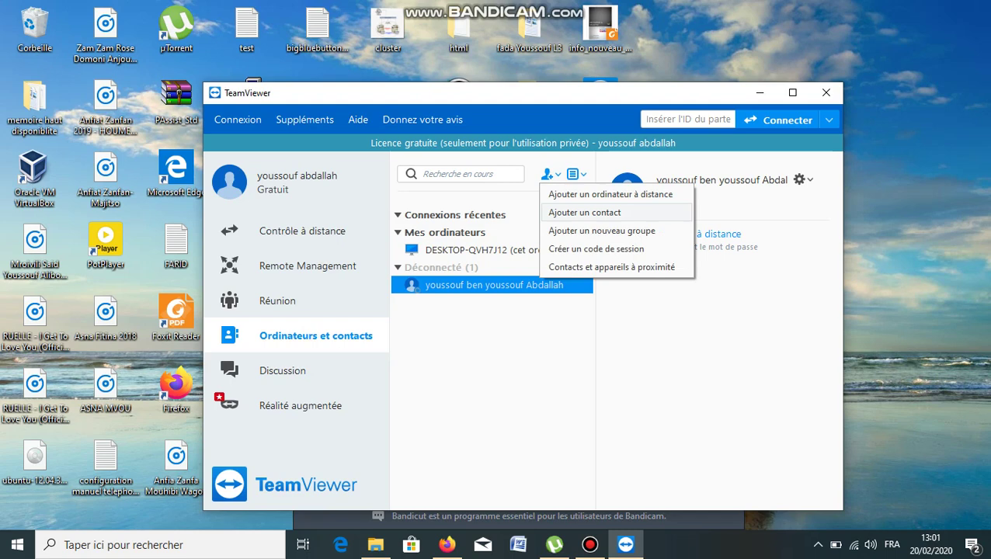
{"action": "left_click", "coordinate": [585, 212]}
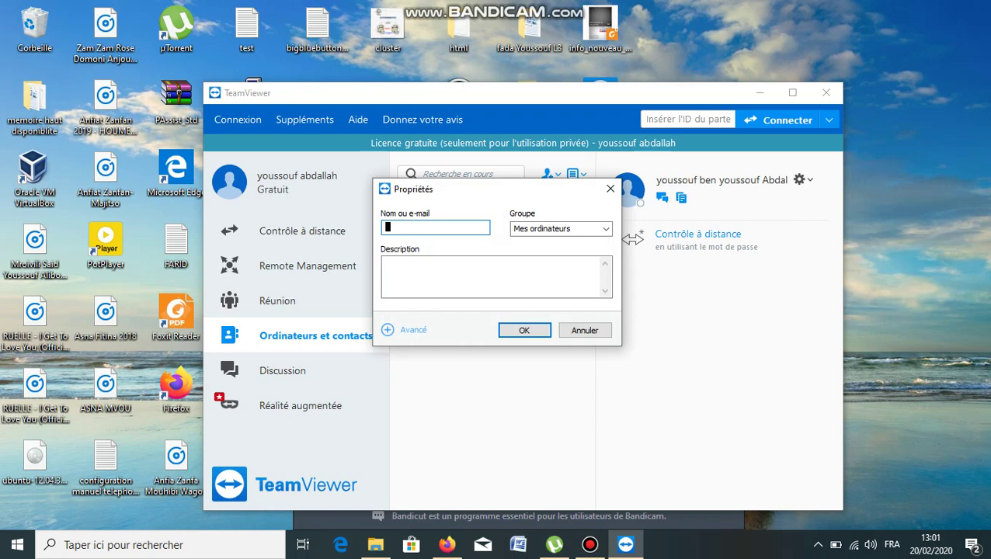
{"action": "key", "text": "Escape"}
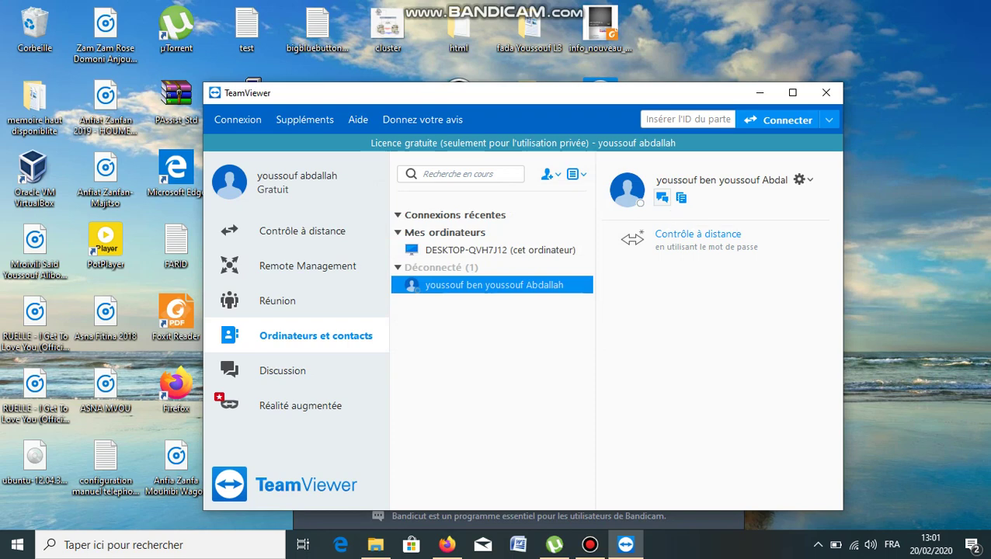
{"action": "left_click", "coordinate": [662, 197]}
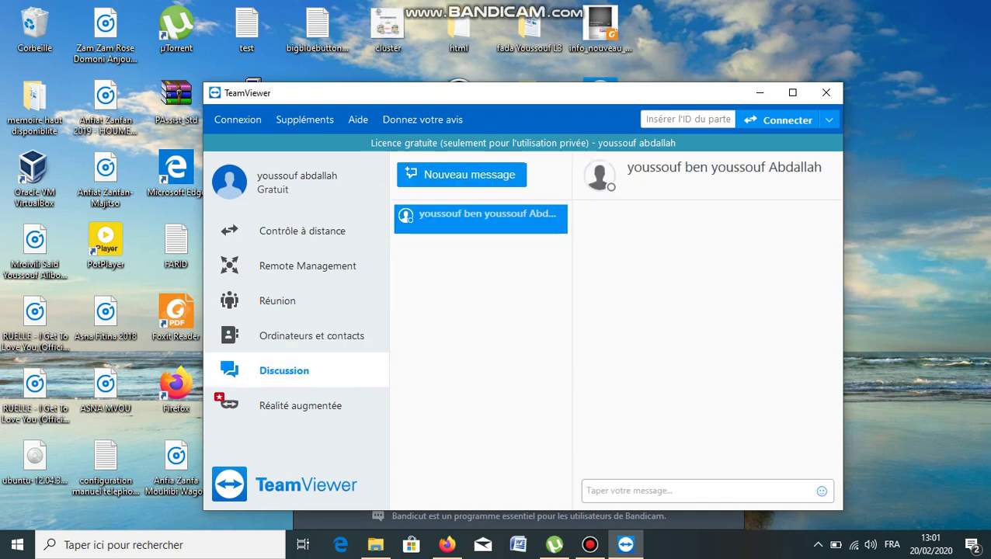
Send 'salut fils' in the chat, then go back to Ordinateurs et contacts after the reply.
{"action": "type", "text": "sal"}
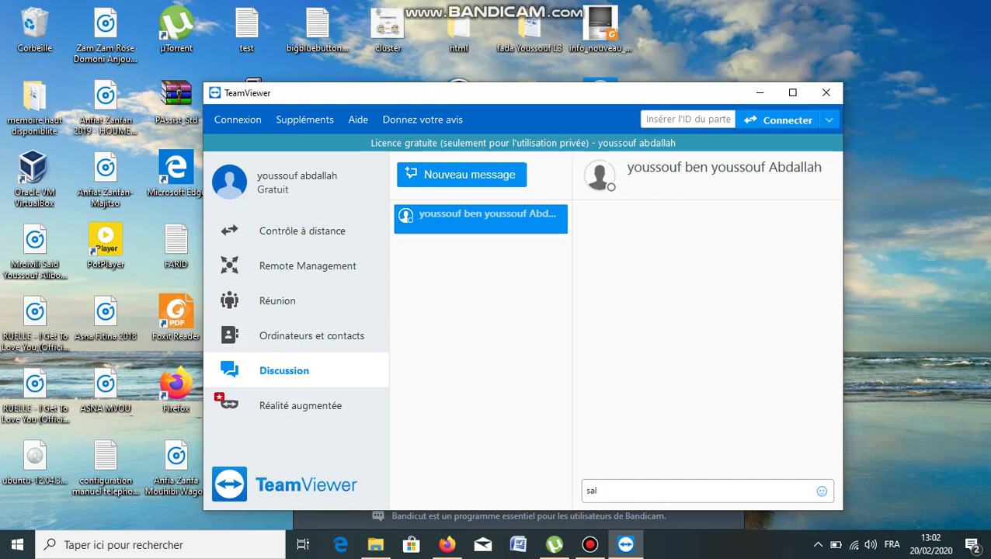
{"action": "type", "text": "ut fils"}
{"action": "key", "text": "Return"}
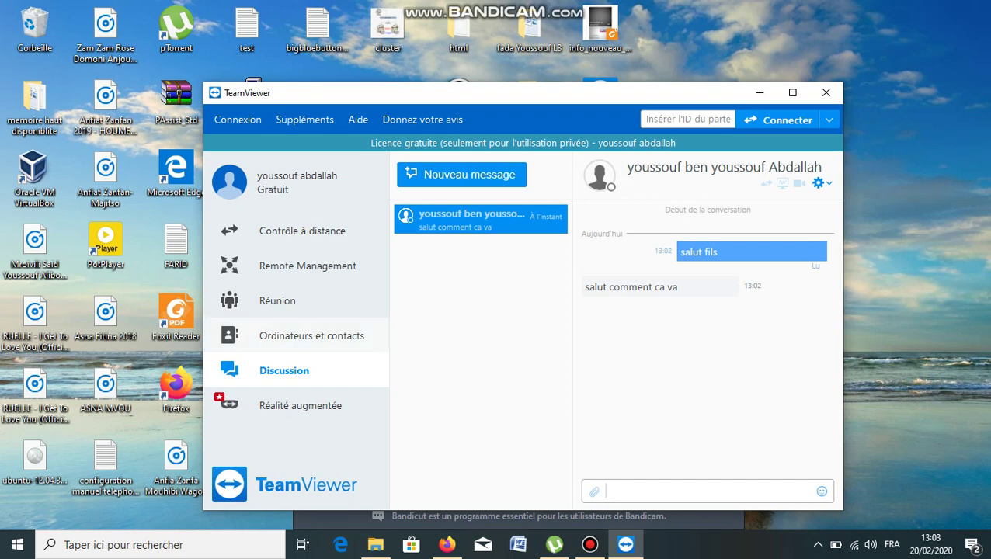
{"action": "left_click", "coordinate": [312, 336]}
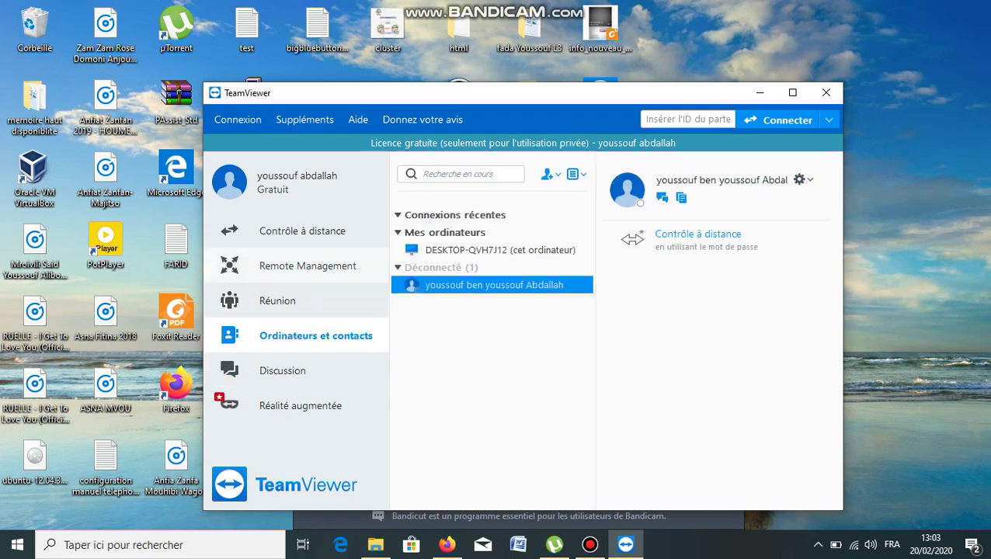
On Contrôle à distance, view the nearby contacts and devices list, find it empty, and close it.
{"action": "left_click", "coordinate": [303, 230]}
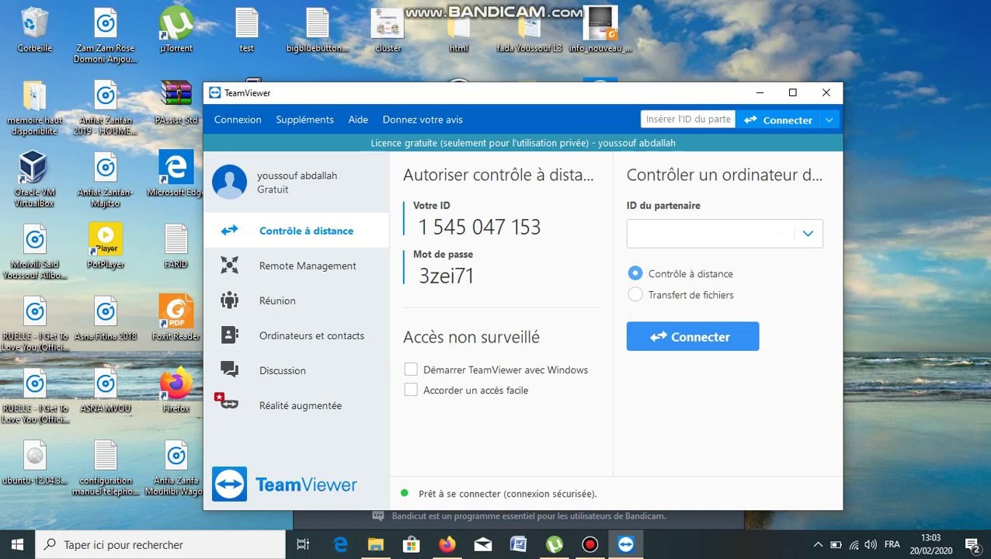
{"action": "left_click", "coordinate": [808, 233]}
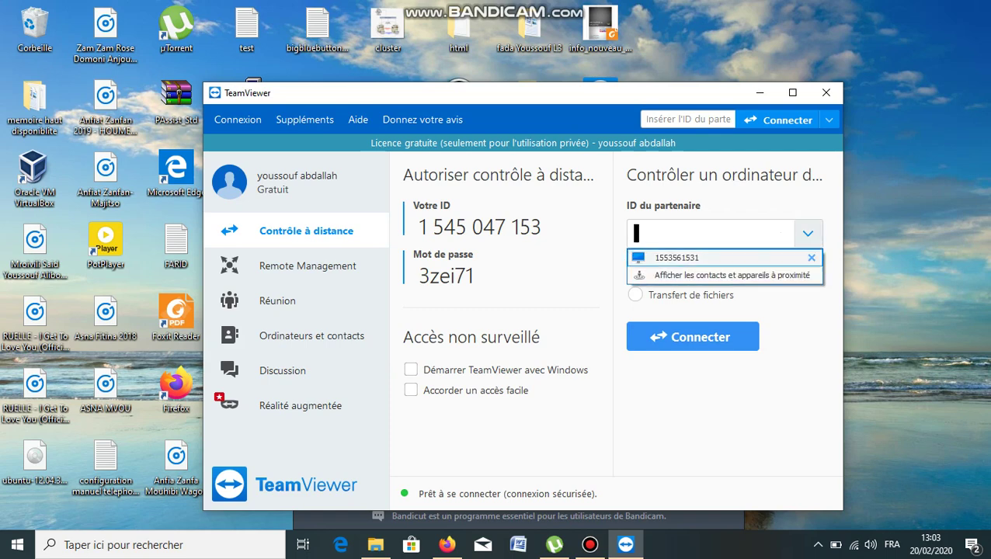
{"action": "key", "text": "Return"}
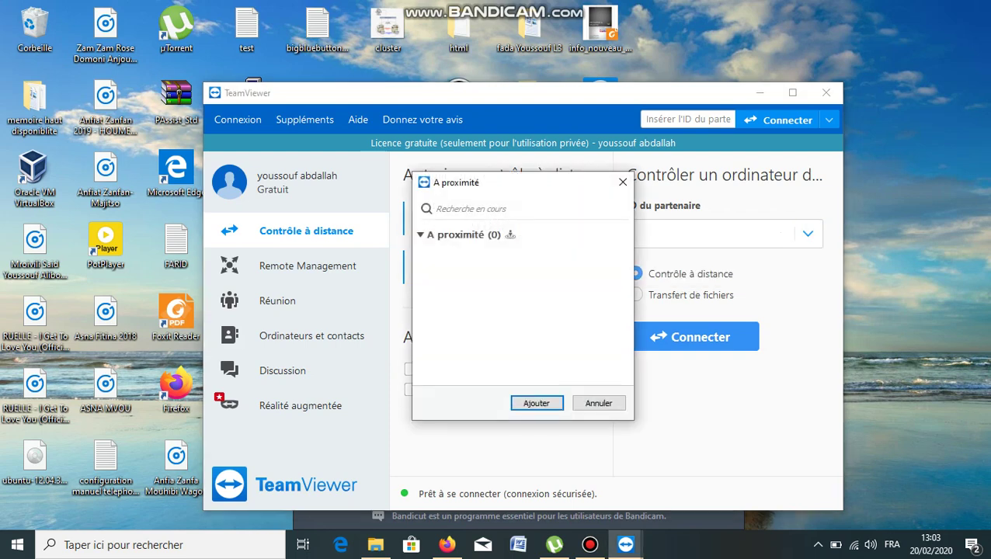
{"action": "key", "text": "Left"}
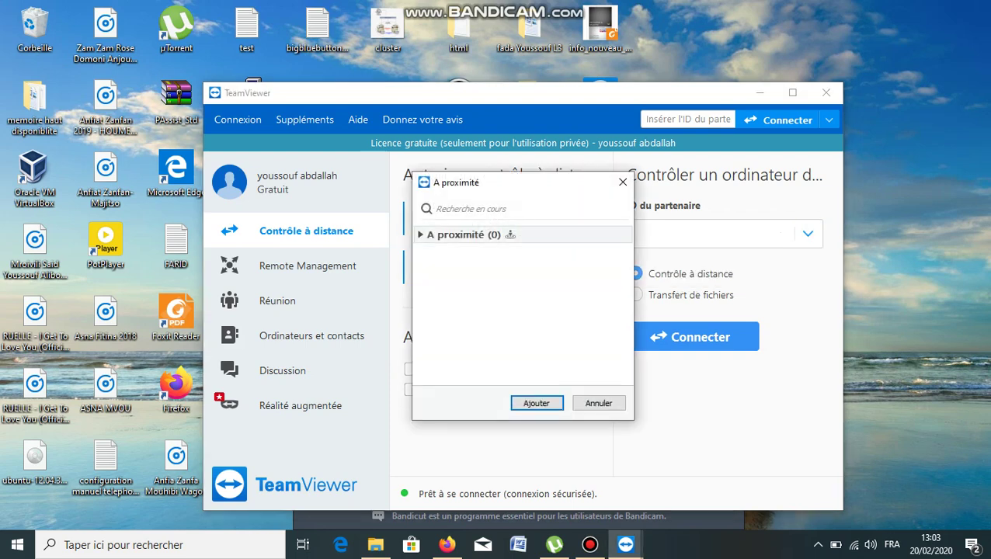
{"action": "key", "text": "Escape"}
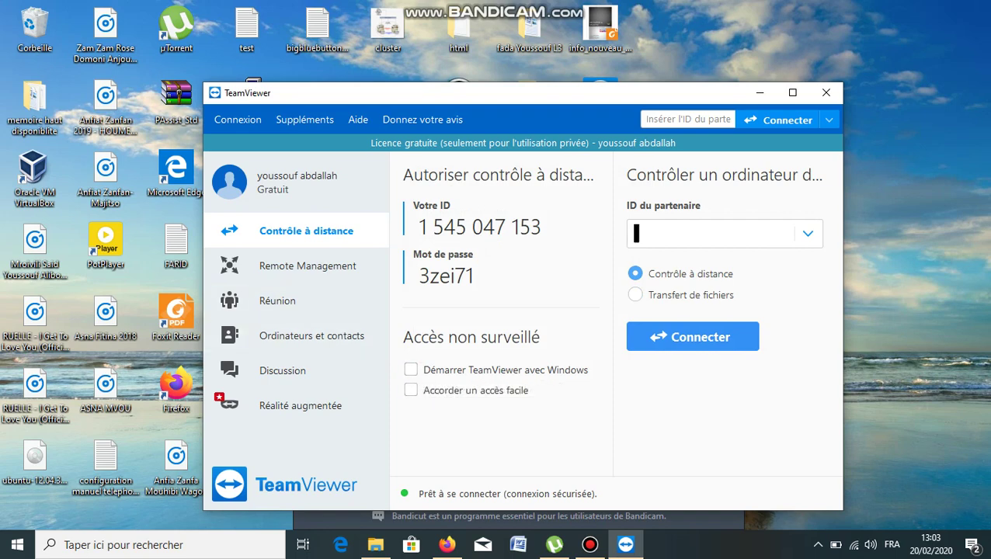
Tick 'Démarrer TeamViewer avec Windows' and 'Accorder un accès facile' under Accès non surveillé.
{"action": "left_click", "coordinate": [410, 370]}
{"action": "left_click", "coordinate": [410, 390]}
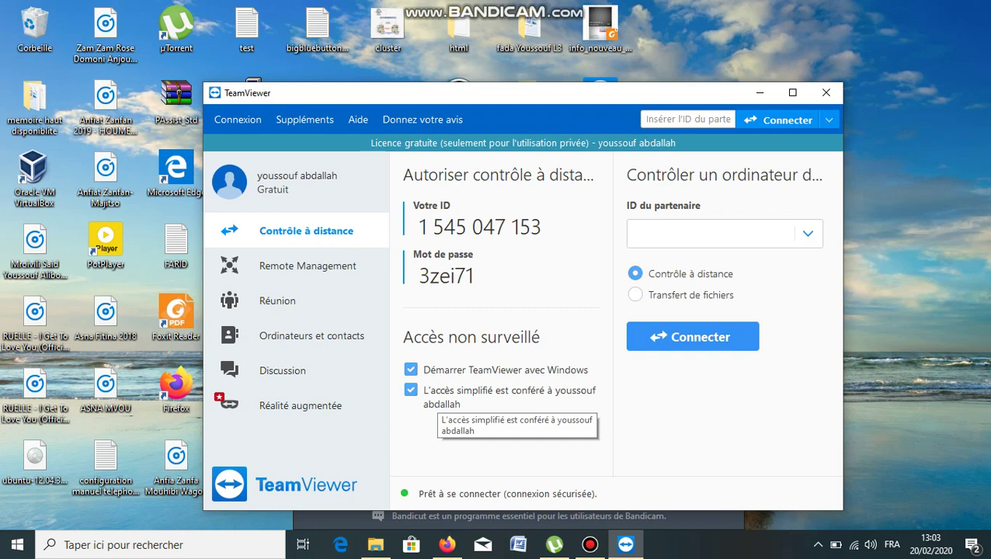
{"action": "left_click", "coordinate": [636, 233]}
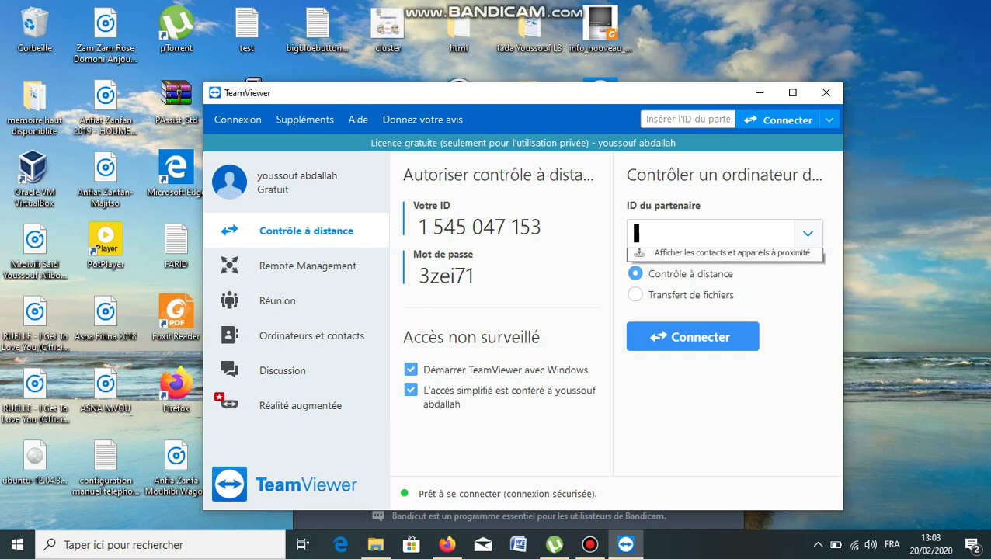
{"action": "key", "text": "Down"}
{"action": "key", "text": "Down"}
{"action": "key", "text": "Return"}
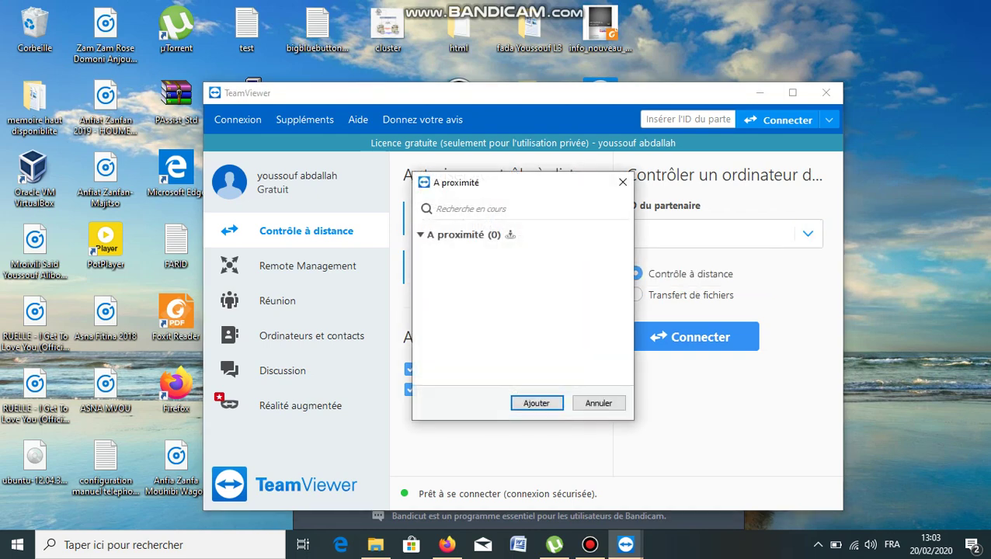
{"action": "key", "text": "Tab"}
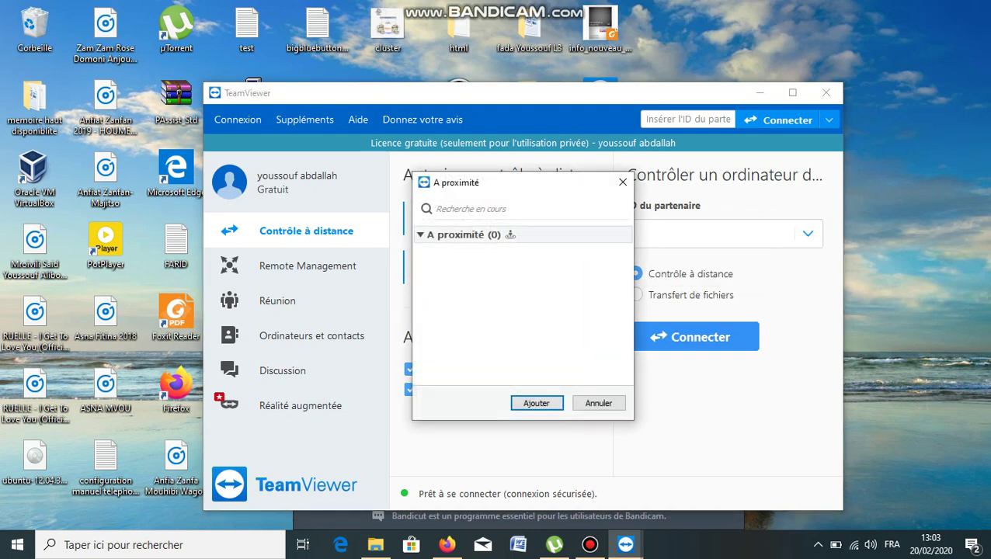
{"action": "key", "text": "Left"}
{"action": "key", "text": "Right"}
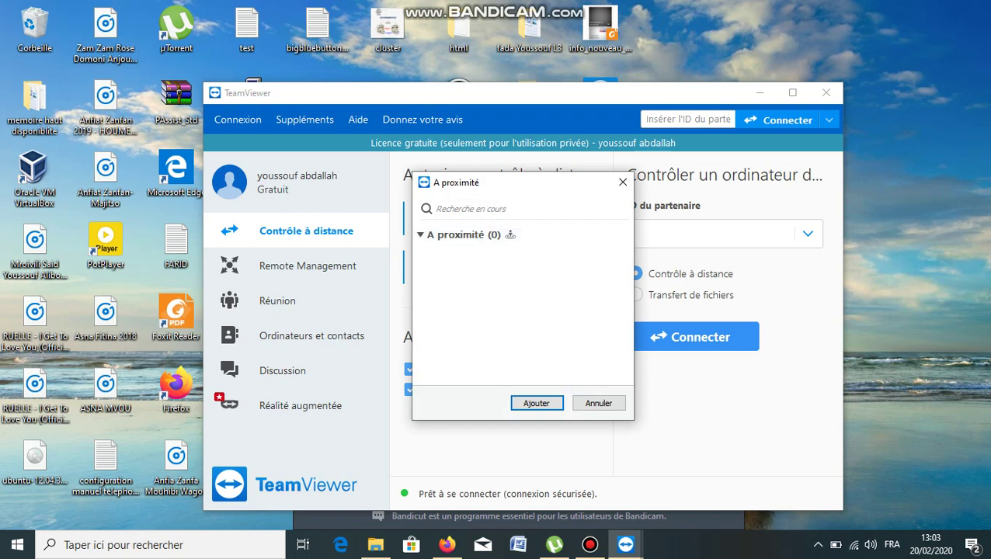
{"action": "left_click", "coordinate": [437, 209]}
{"action": "type", "text": "y"}
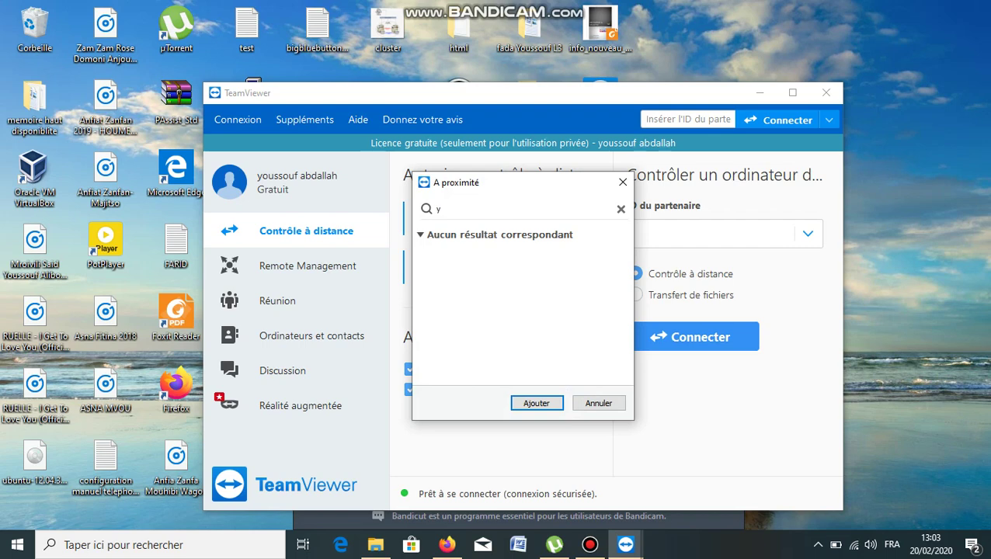
{"action": "type", "text": "oussouf"}
{"action": "key", "text": "BackSpace"}
{"action": "key", "text": "BackSpace"}
{"action": "key", "text": "BackSpace"}
{"action": "key", "text": "BackSpace"}
{"action": "key", "text": "BackSpace"}
{"action": "key", "text": "BackSpace"}
{"action": "key", "text": "BackSpace"}
{"action": "key", "text": "BackSpace"}
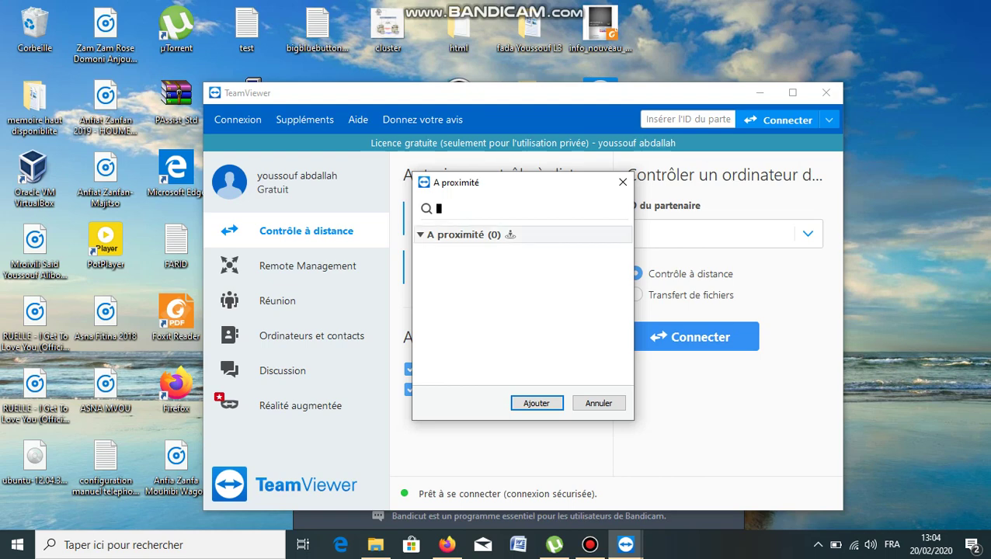
{"action": "key", "text": "Down"}
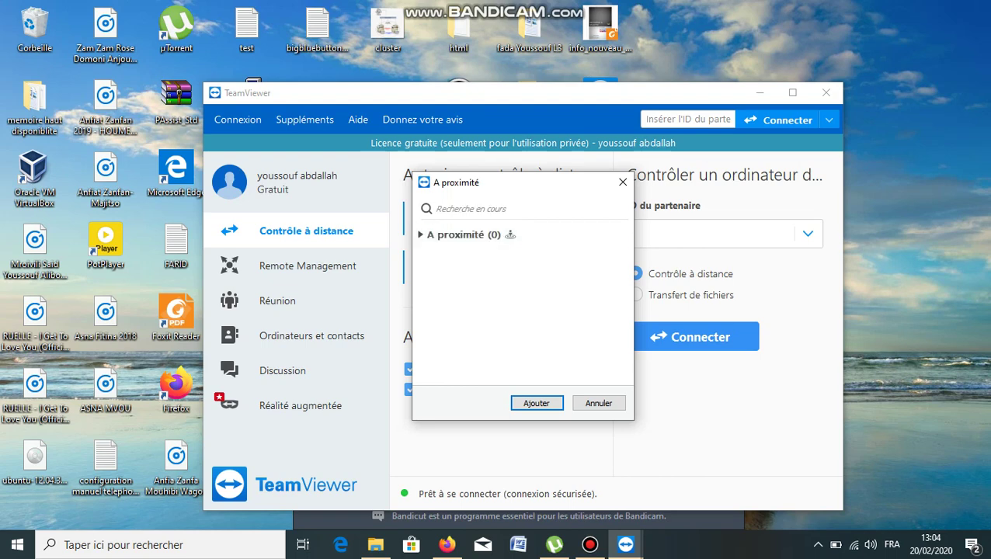
{"action": "key", "text": "Escape"}
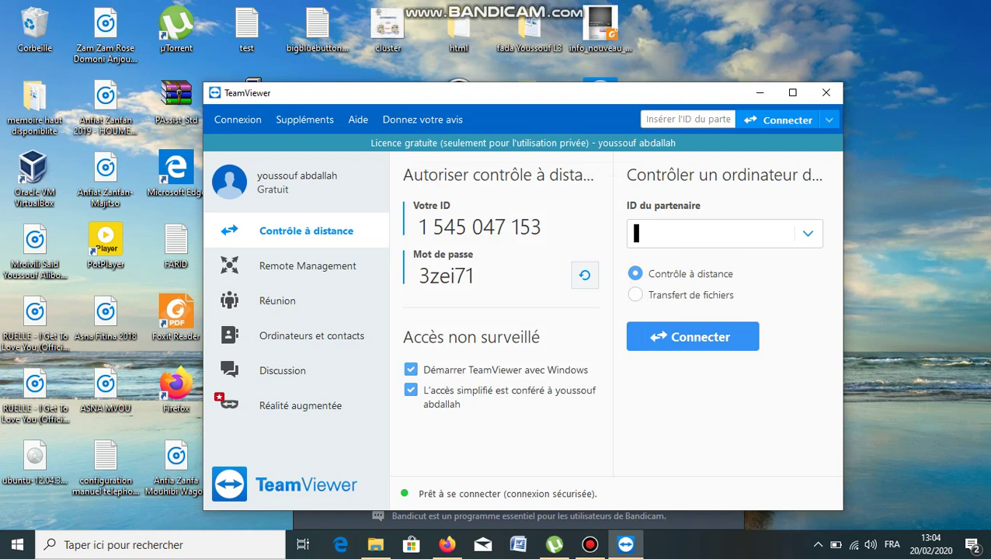
Attempt a connection to the recent partner ID with Accès intégral, cancelling at the password prompt.
{"action": "key", "text": "Down"}
{"action": "key", "text": "Down"}
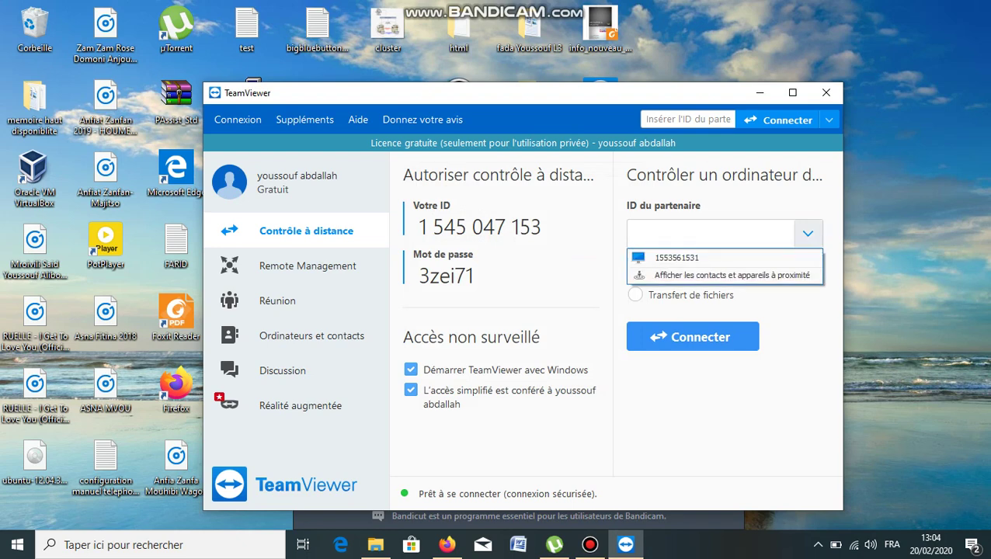
{"action": "key", "text": "Return"}
{"action": "key", "text": "Return"}
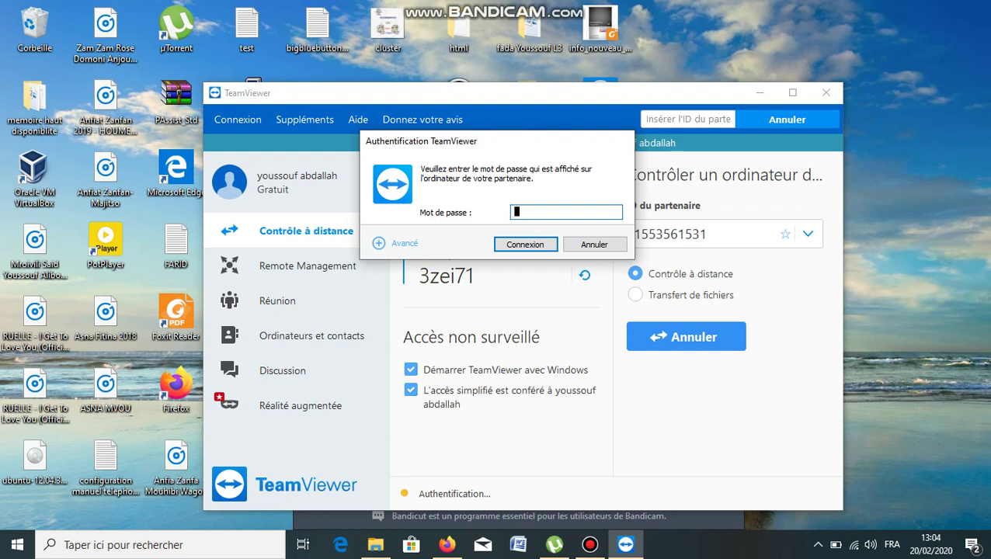
{"action": "left_click", "coordinate": [400, 243]}
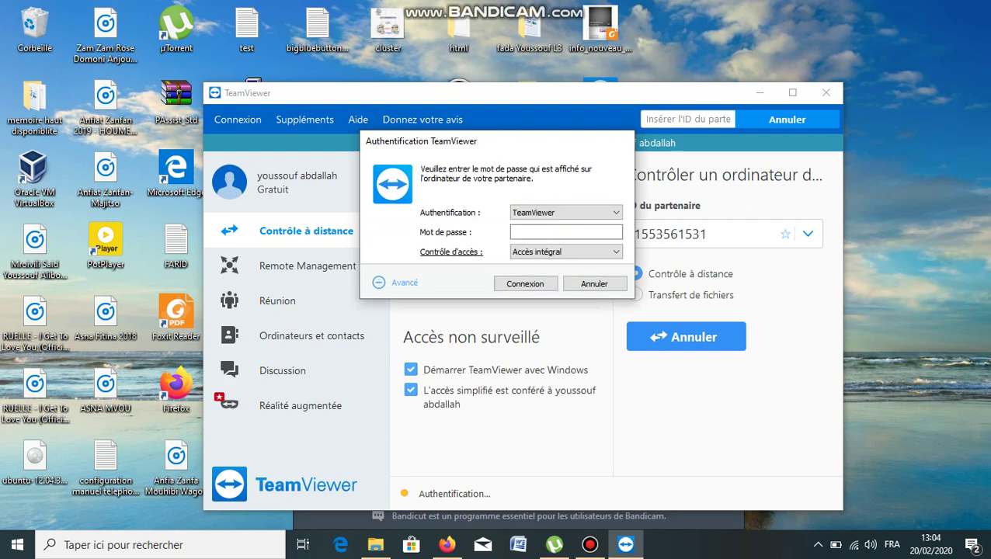
{"action": "left_click", "coordinate": [565, 252]}
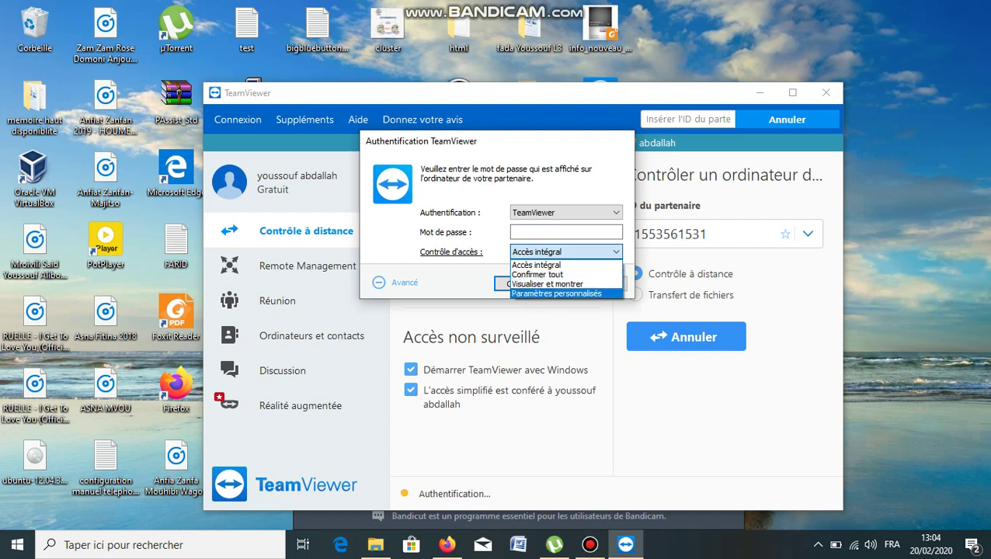
{"action": "key", "text": "Return"}
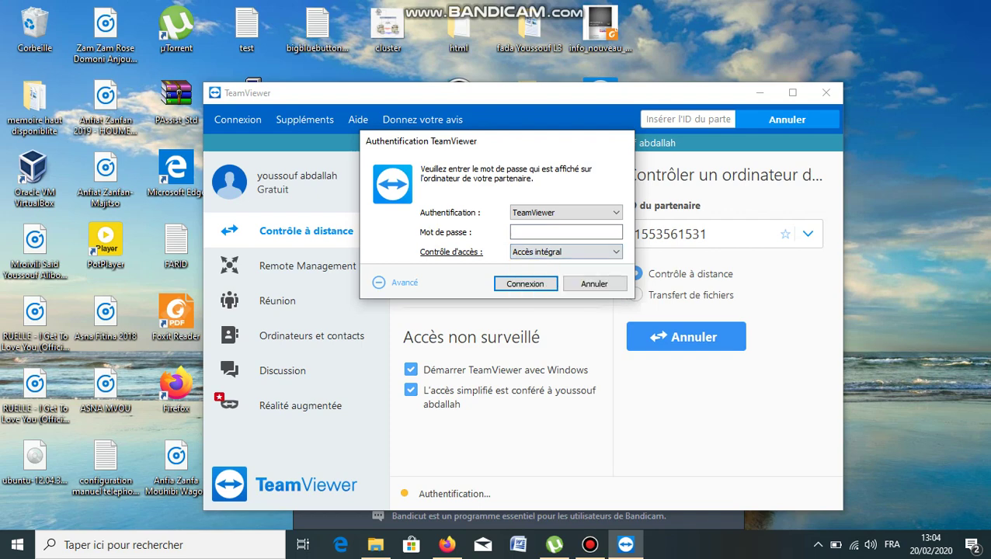
{"action": "key", "text": "Return"}
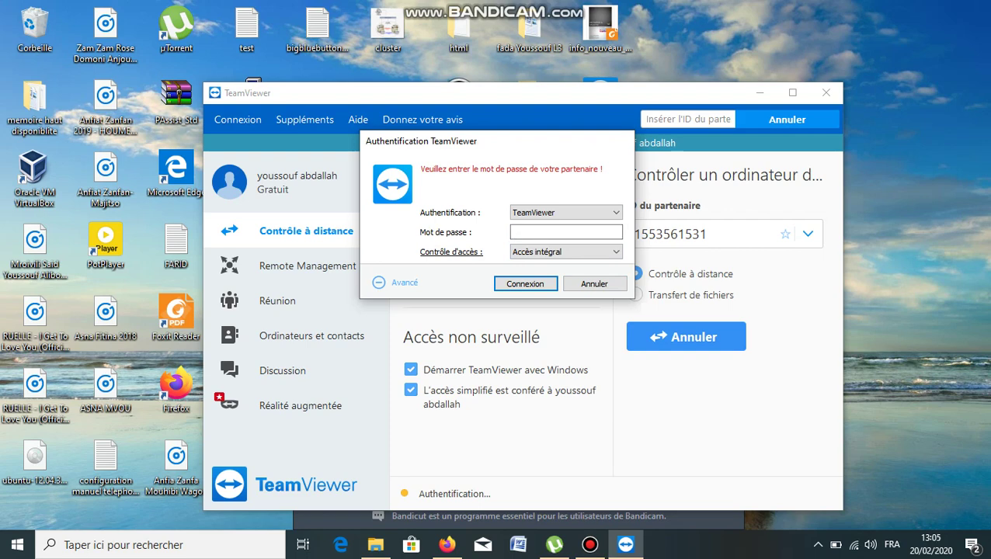
{"action": "key", "text": "Escape"}
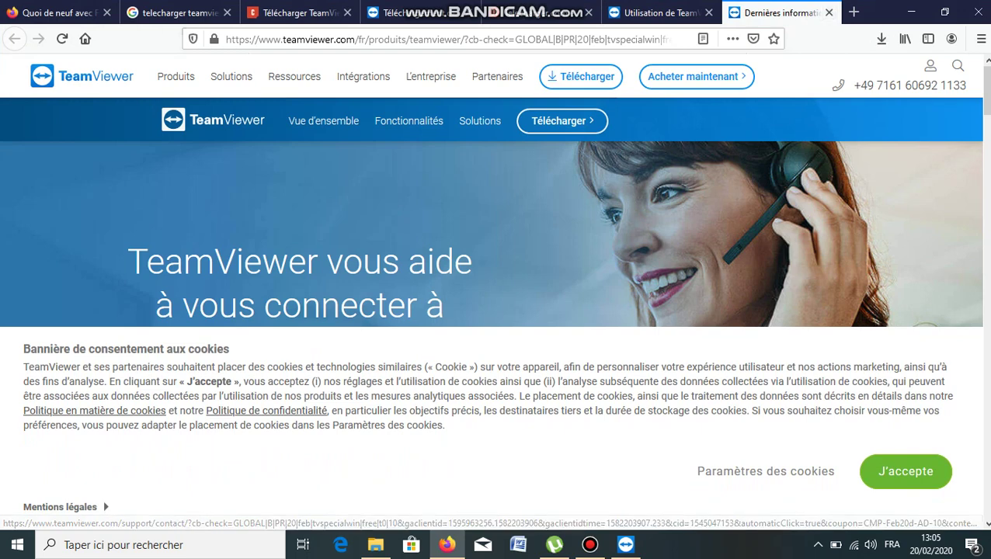
Open the TeamViewer for Windows download page via Télécharger, then bring Bandicam forward.
{"action": "left_click", "coordinate": [563, 121]}
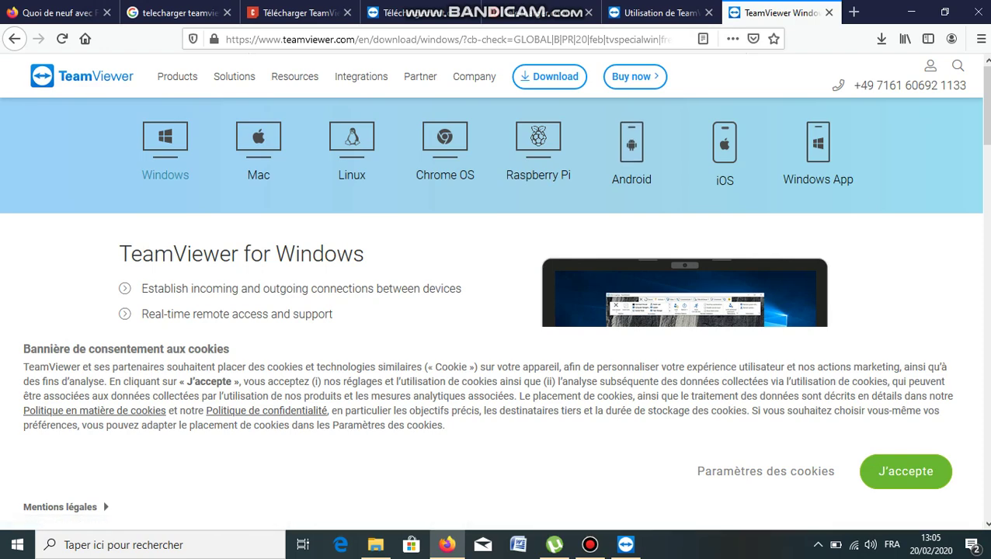
{"action": "left_click", "coordinate": [590, 544]}
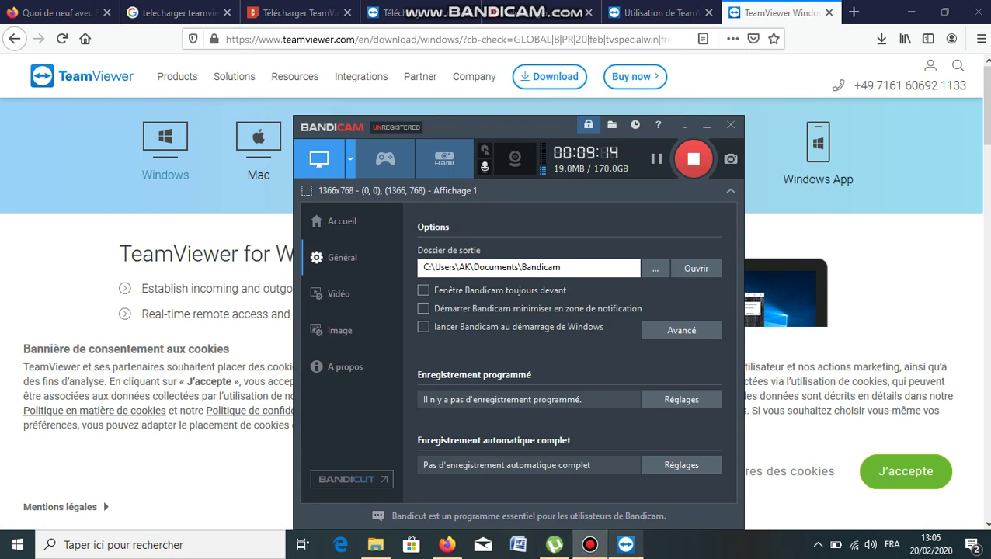
Dismiss TeamViewer's 10% discount offer and go to the Réalité augmentée page.
{"action": "left_click", "coordinate": [626, 545]}
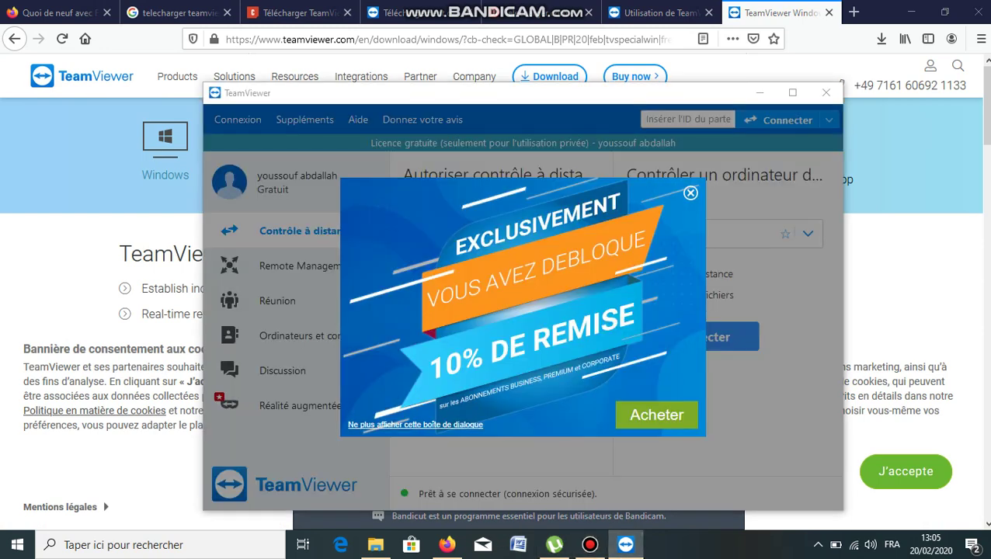
{"action": "key", "text": "Escape"}
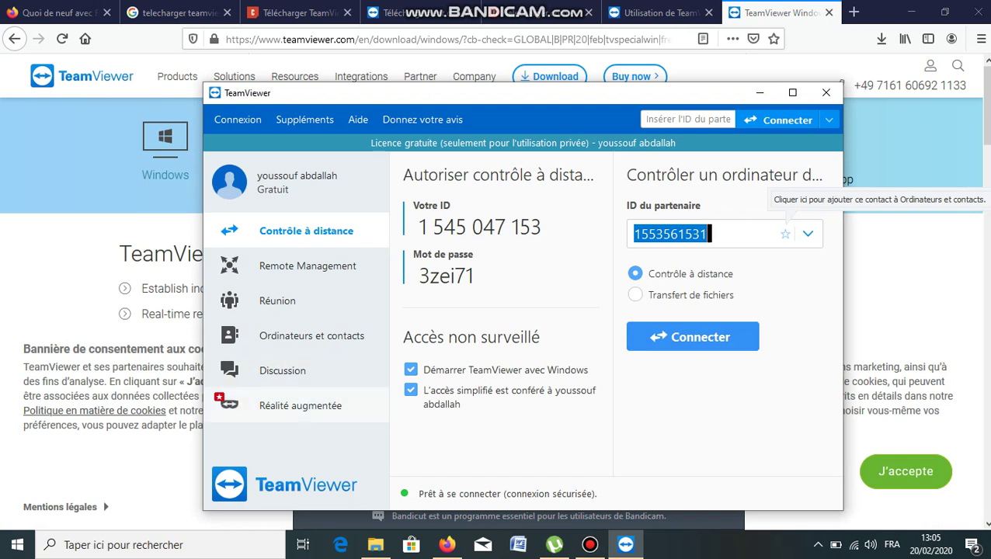
{"action": "left_click", "coordinate": [300, 405]}
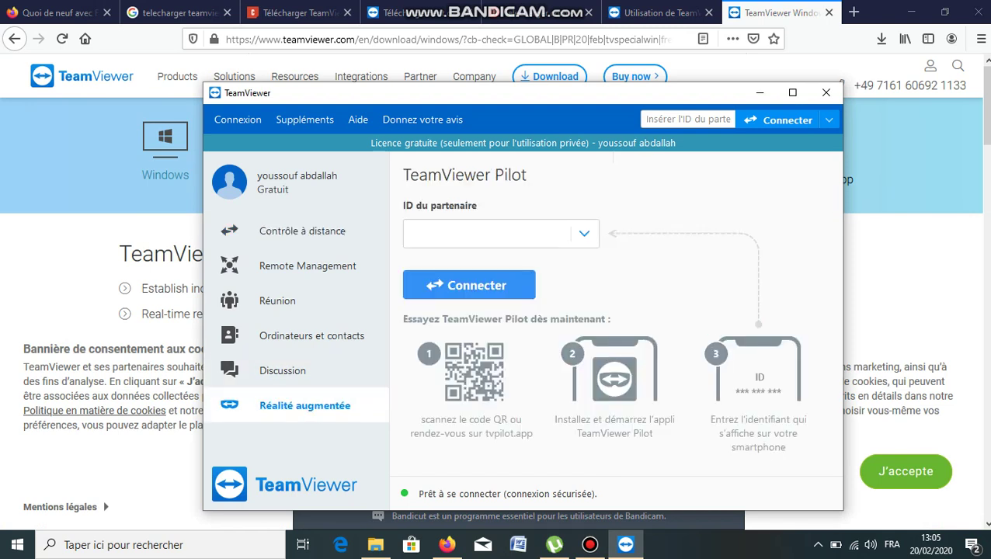
Check the partner list for nearby devices, cancel the empty search, and hide Bandicam.
{"action": "left_click", "coordinate": [466, 233]}
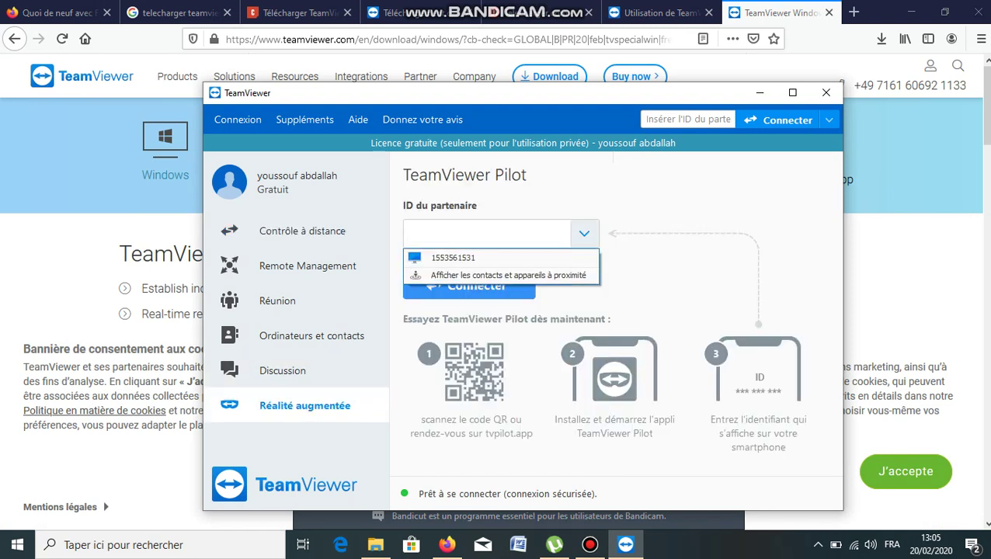
{"action": "left_click", "coordinate": [508, 275]}
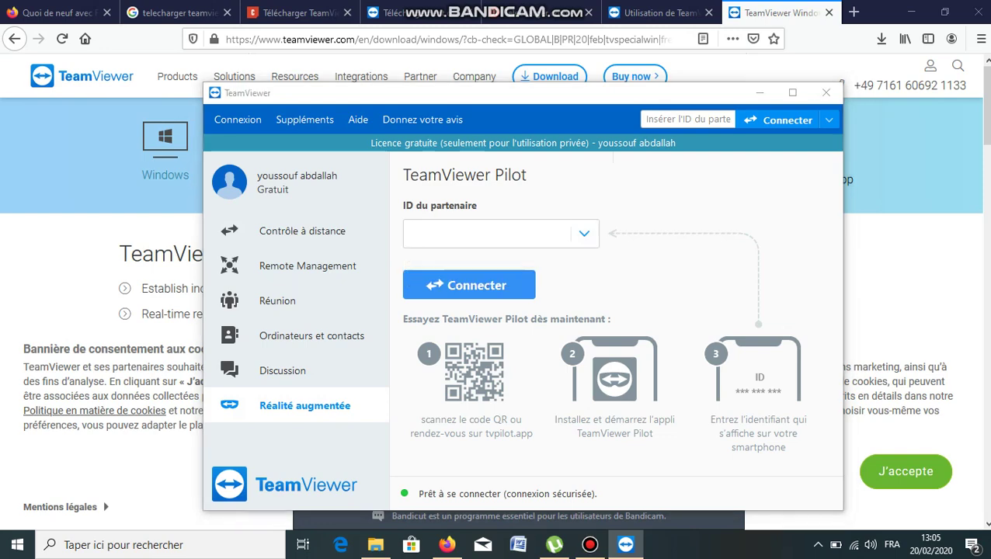
{"action": "left_click", "coordinate": [464, 235]}
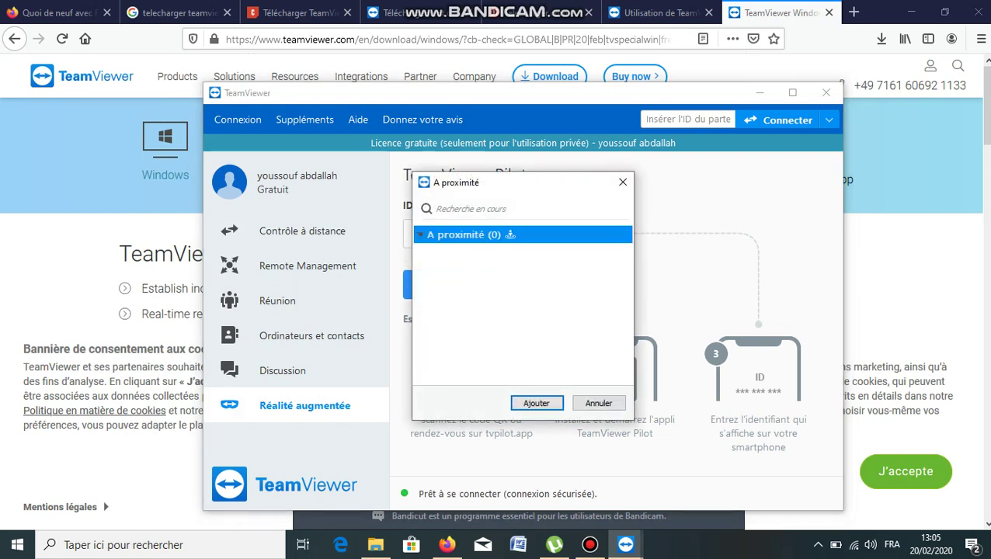
{"action": "left_click", "coordinate": [599, 403]}
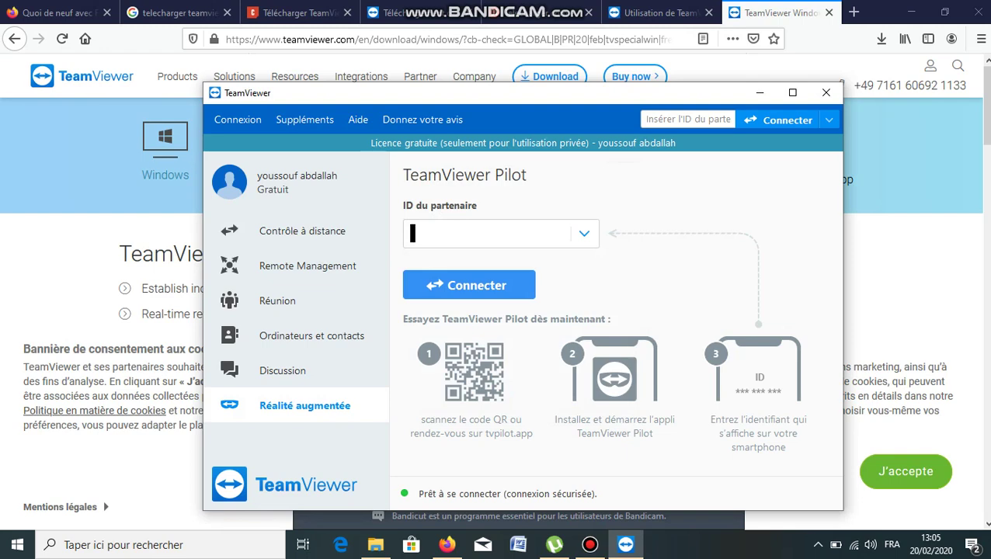
{"action": "left_click", "coordinate": [590, 545]}
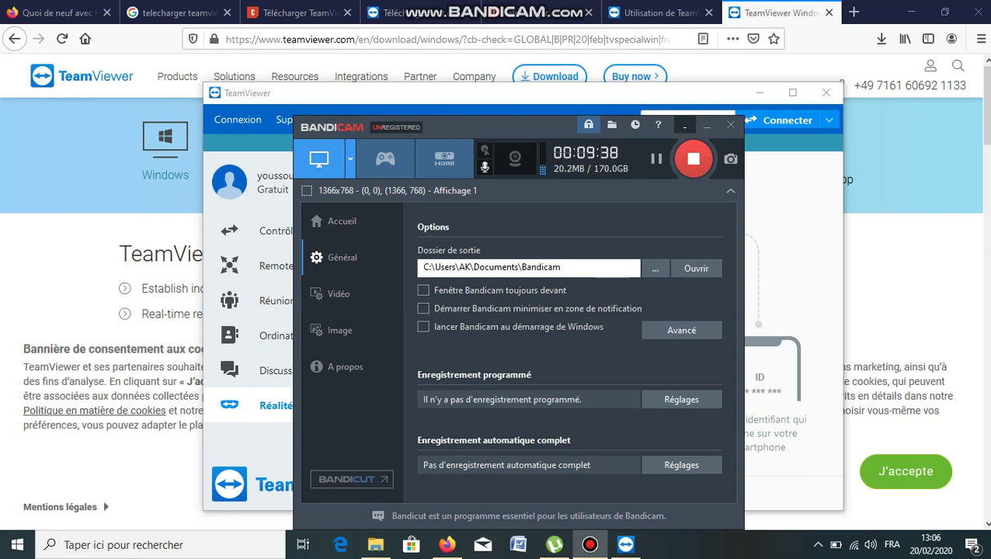
{"action": "left_click", "coordinate": [684, 125]}
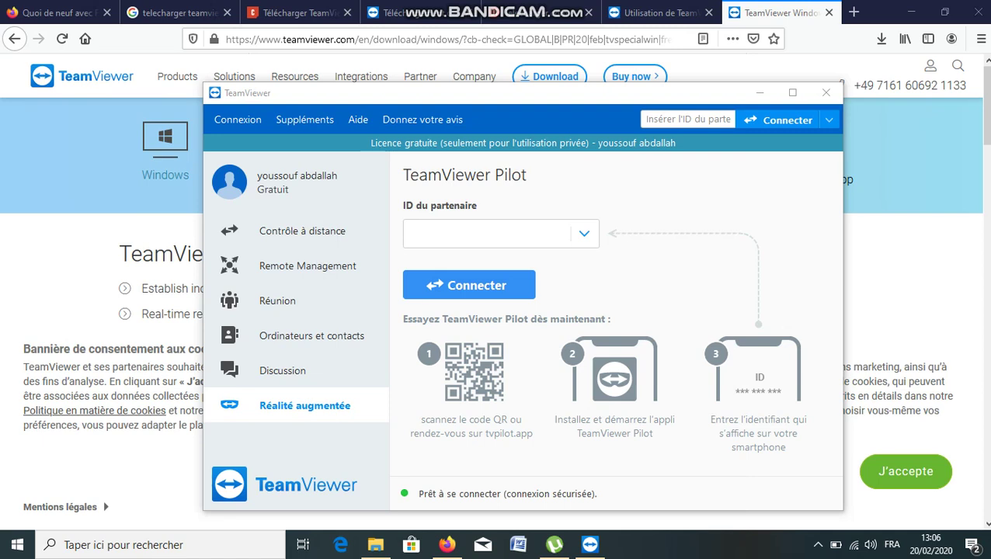
Switch TeamViewer back to Contrôle à distance and reopen Bandicam from the system tray.
{"action": "left_click", "coordinate": [302, 231]}
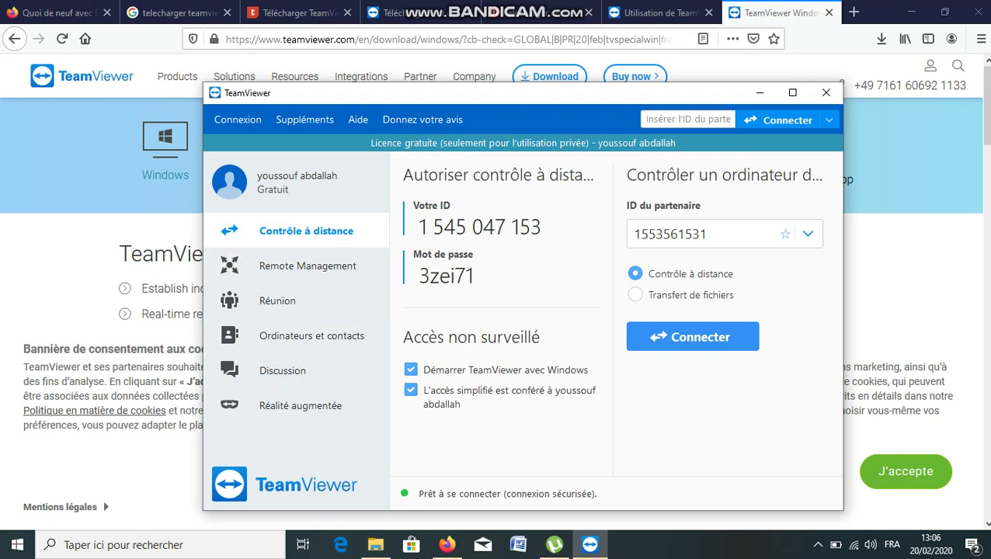
{"action": "left_click", "coordinate": [818, 545]}
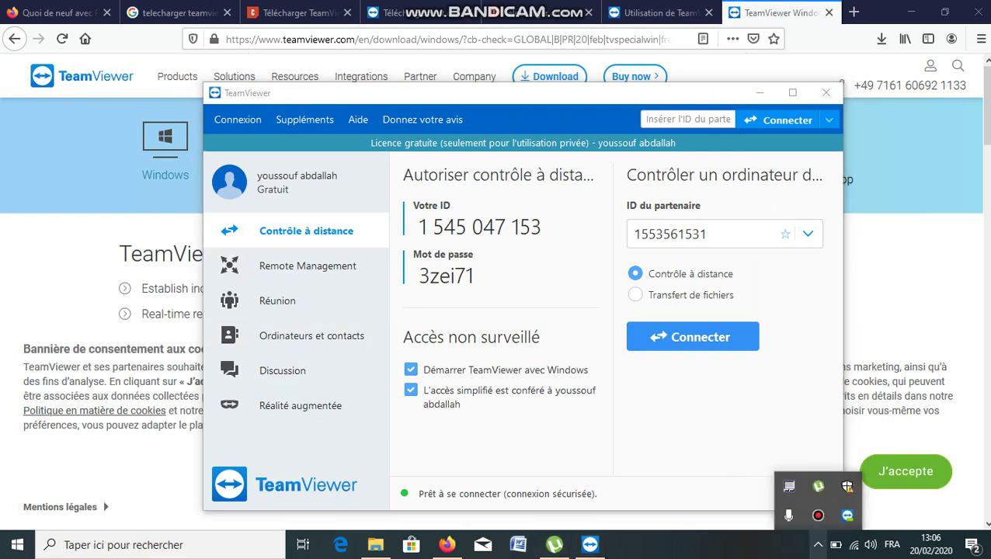
{"action": "left_click", "coordinate": [818, 515]}
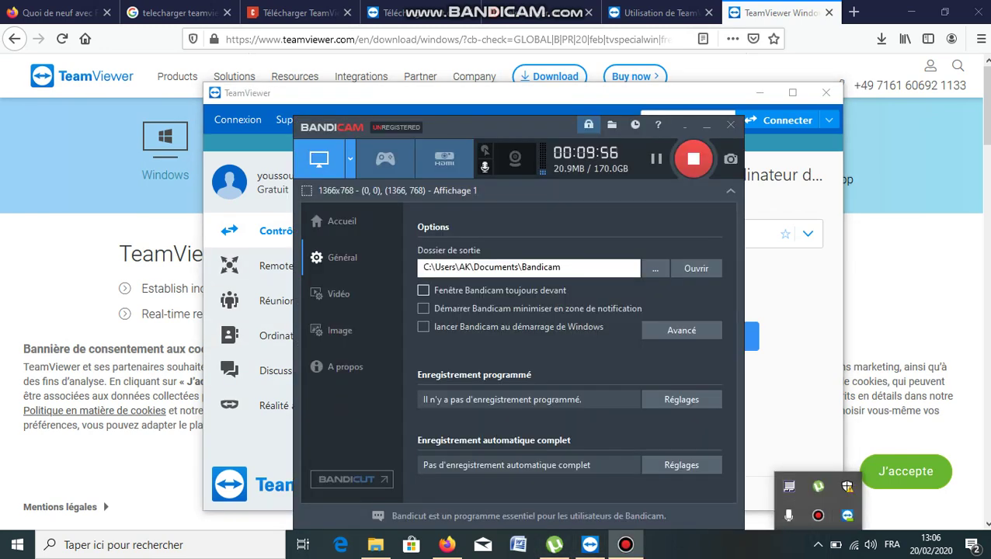